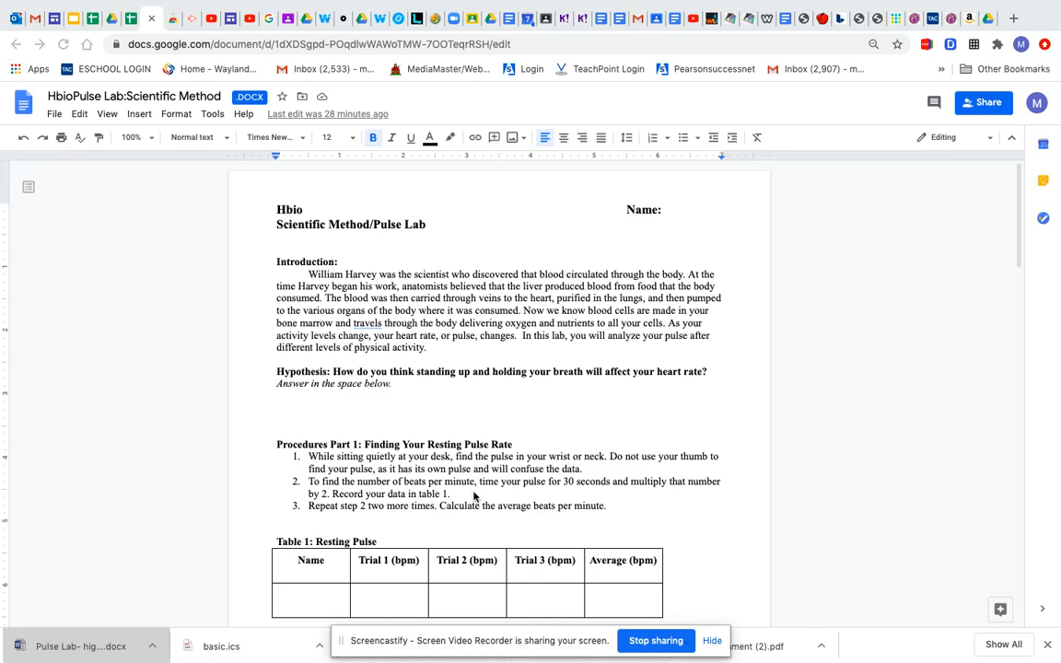
Step: Review the pulse lab handout from the introduction through the three pulse tables to the Part 4 class data instructions
scroll(474, 497, down, 1)
scroll(476, 498, down, 1)
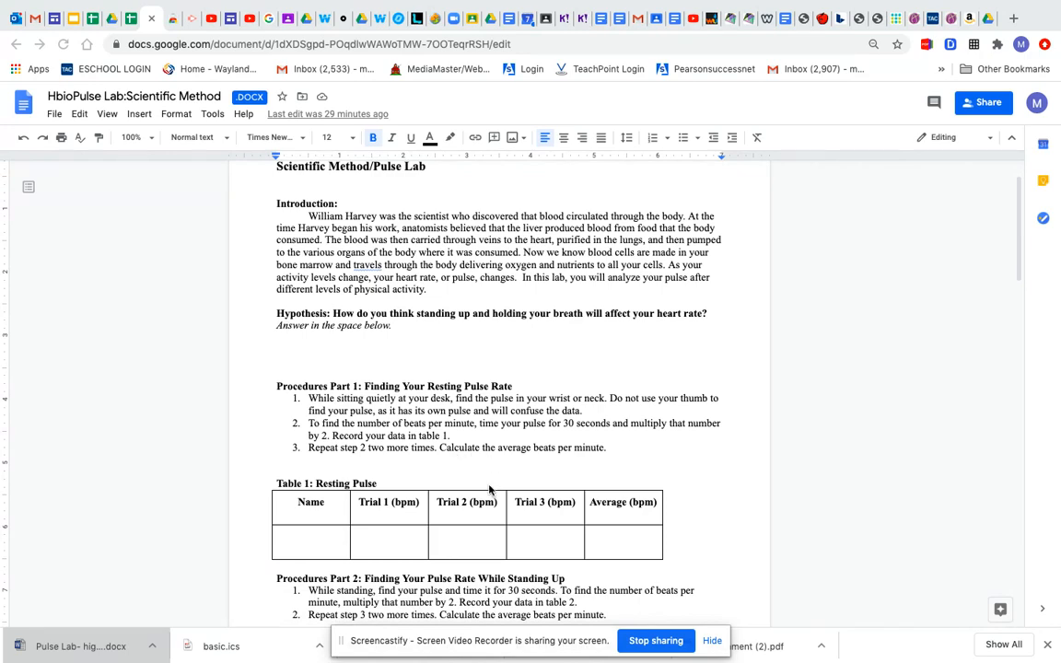
scroll(461, 490, down, 3)
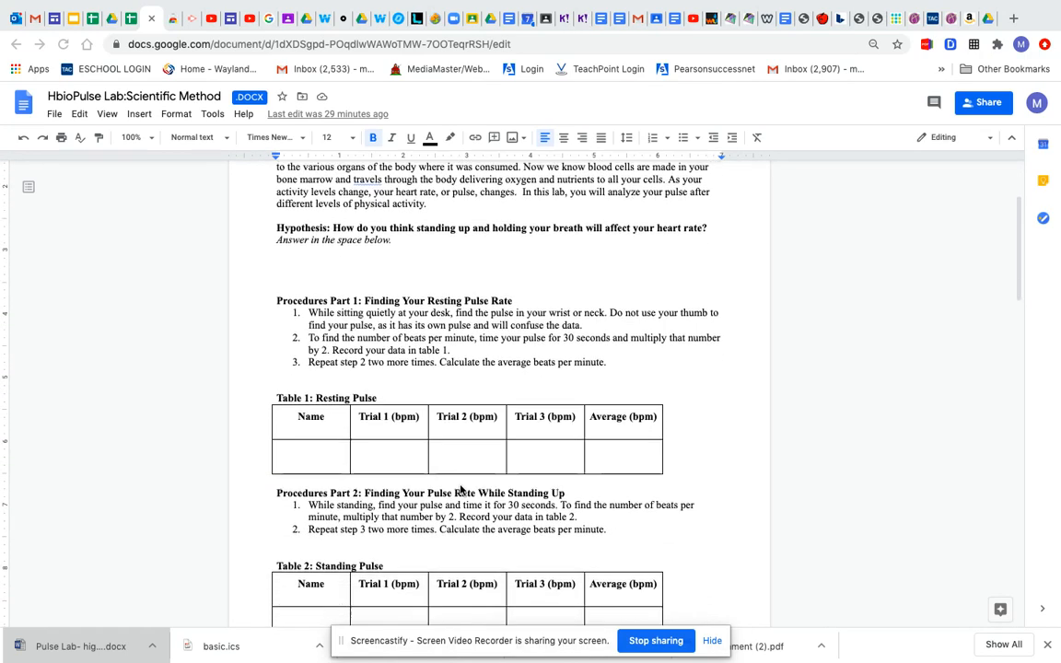
scroll(488, 573, down, 7)
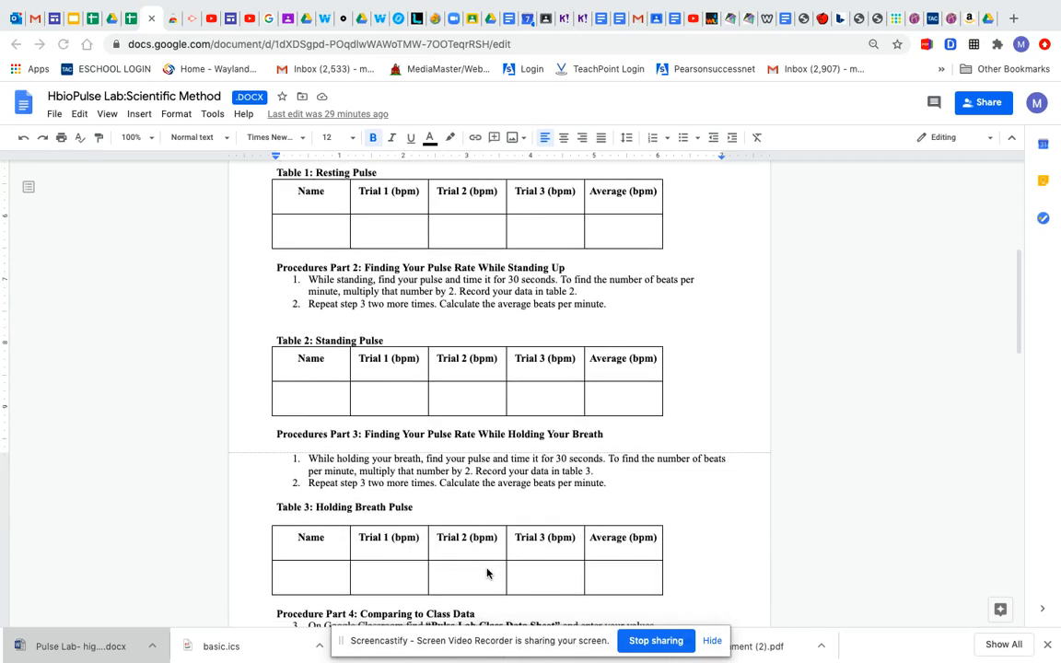
scroll(487, 573, down, 3)
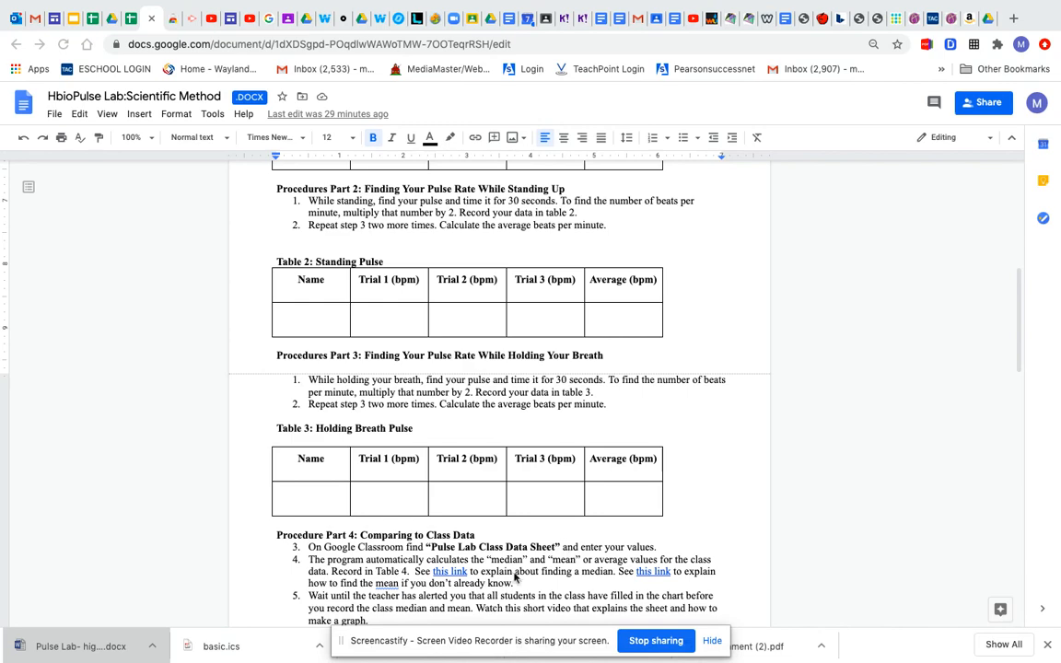
scroll(491, 582, down, 1)
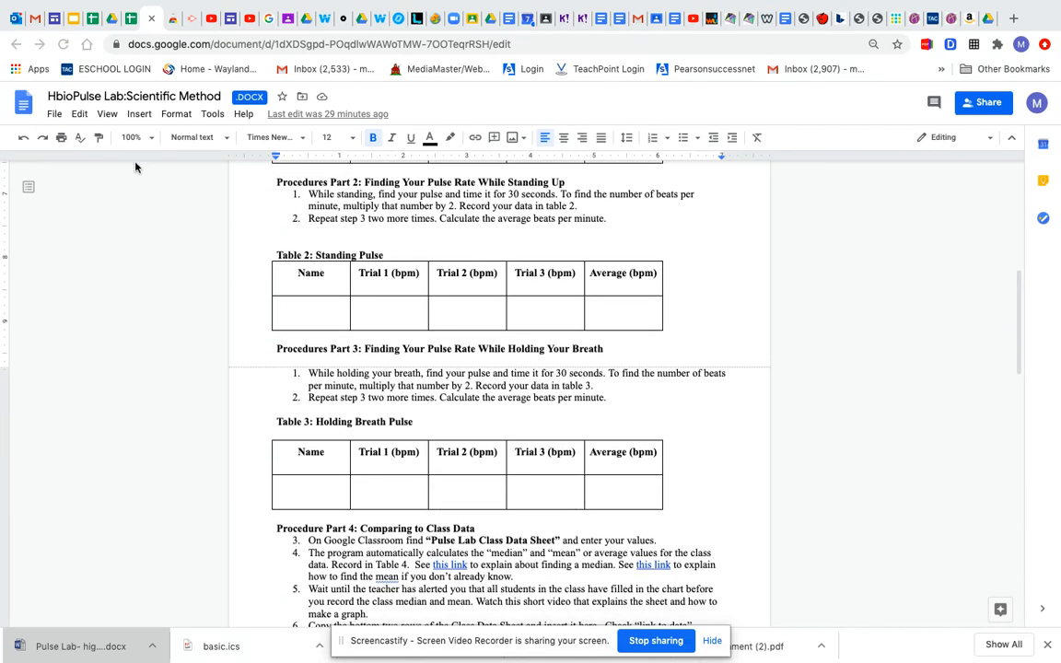
Step: Switch to the Pulse Lab Class Data Sheet and copy the Total Class Median and Total Class Mean rows, B27:E28
click(129, 19)
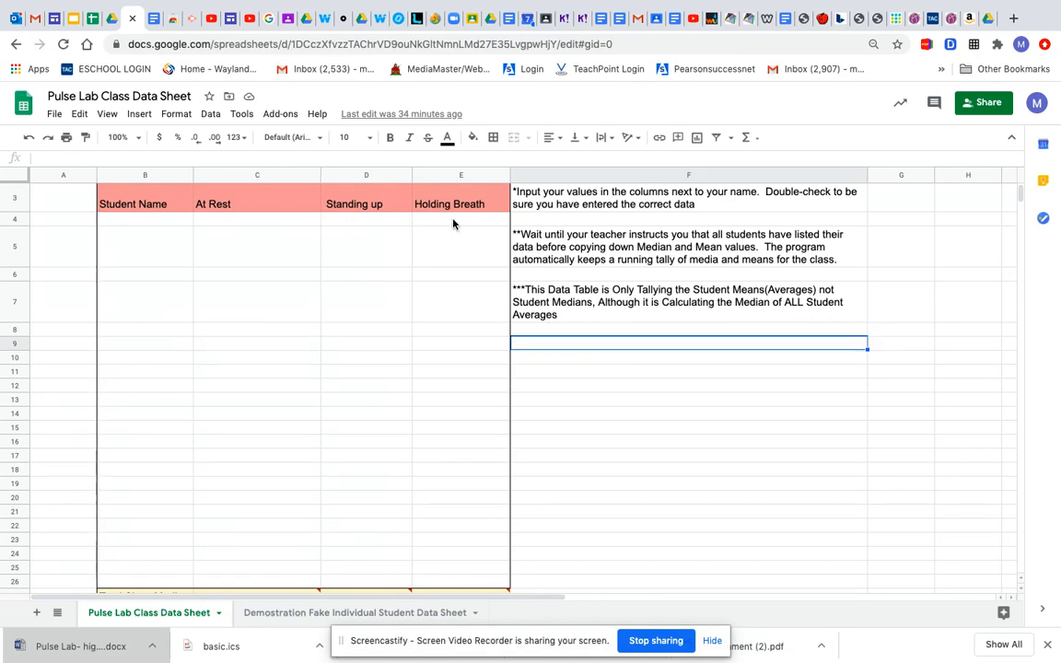
scroll(419, 346, down, 1)
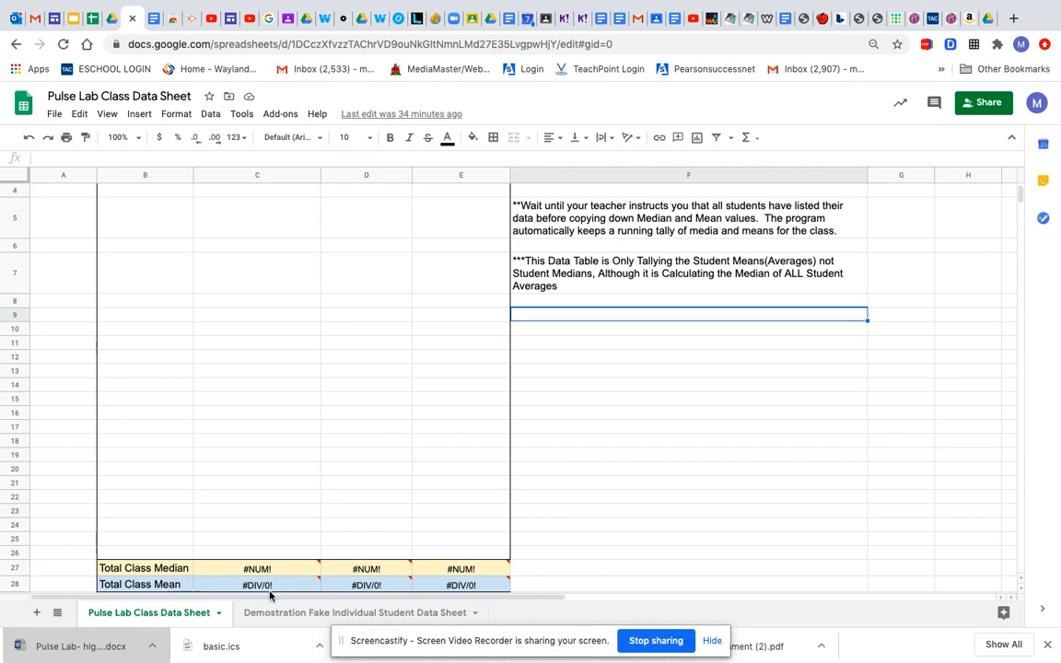
mouse_move(260, 587)
click(107, 569)
drag(347, 581, 457, 585)
key(ctrl+c)
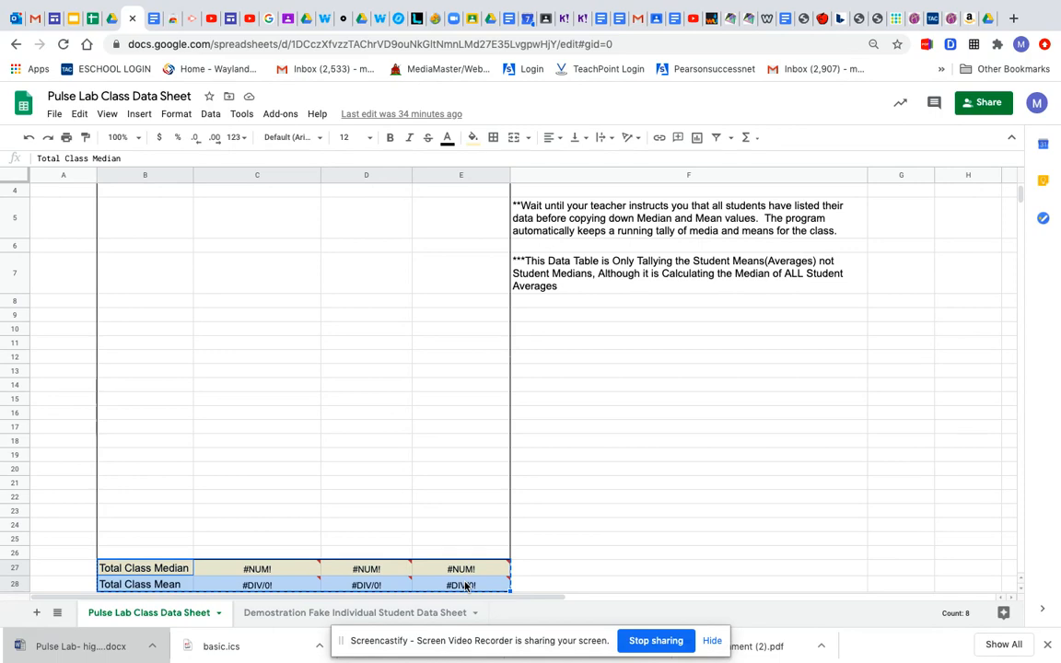
Step: Paste the copied rows below item 6 of Procedure Part 4 in the lab document, linked to the spreadsheet
click(147, 20)
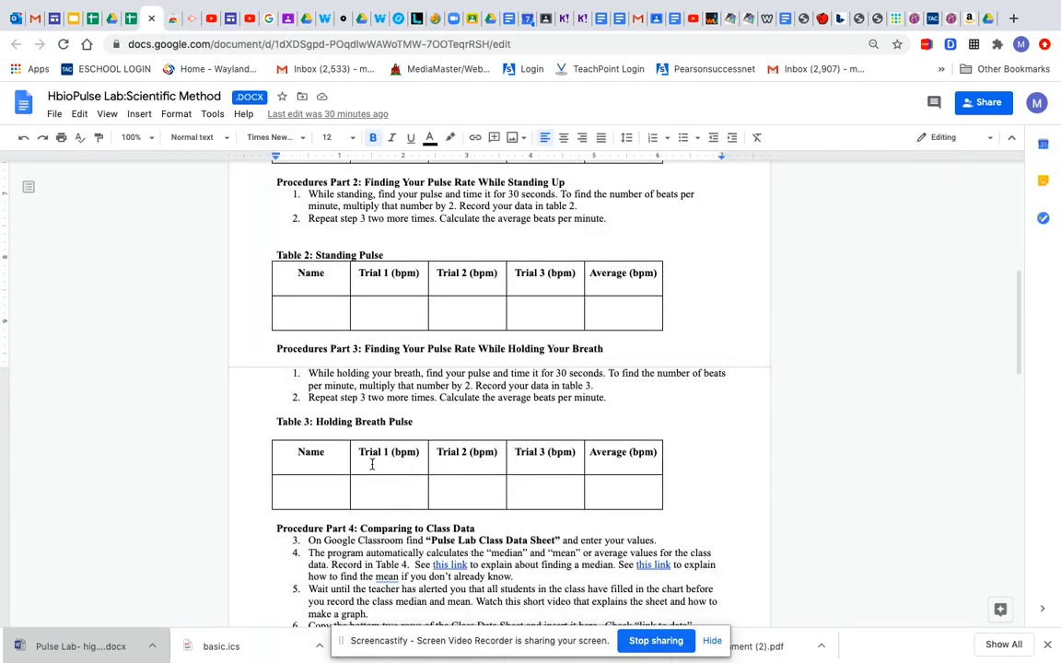
scroll(372, 464, down, 2)
scroll(372, 464, down, 1)
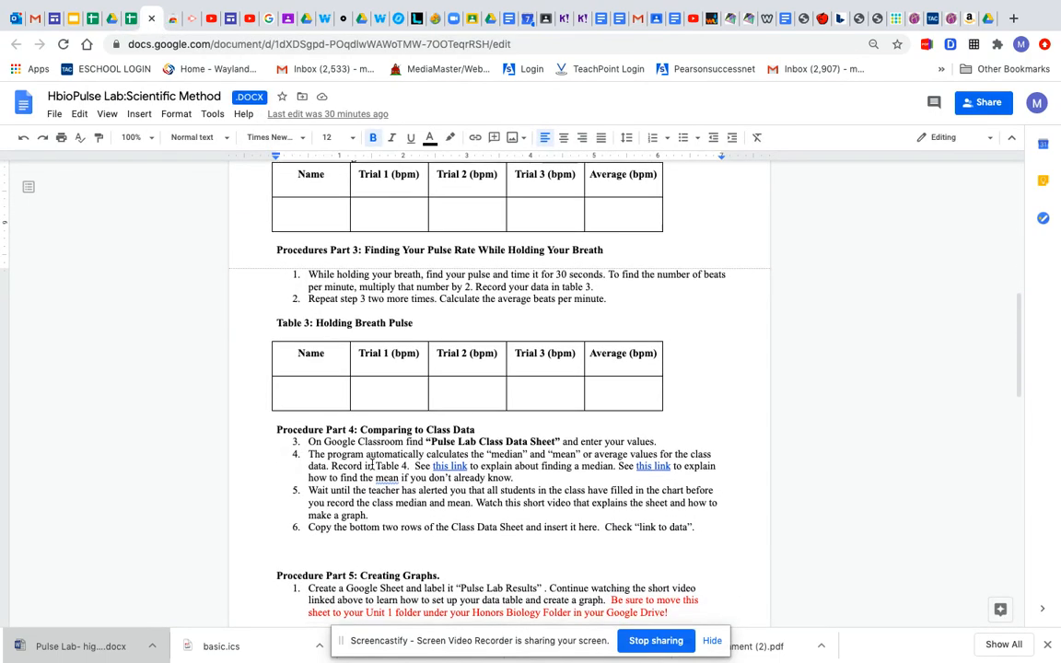
click(353, 542)
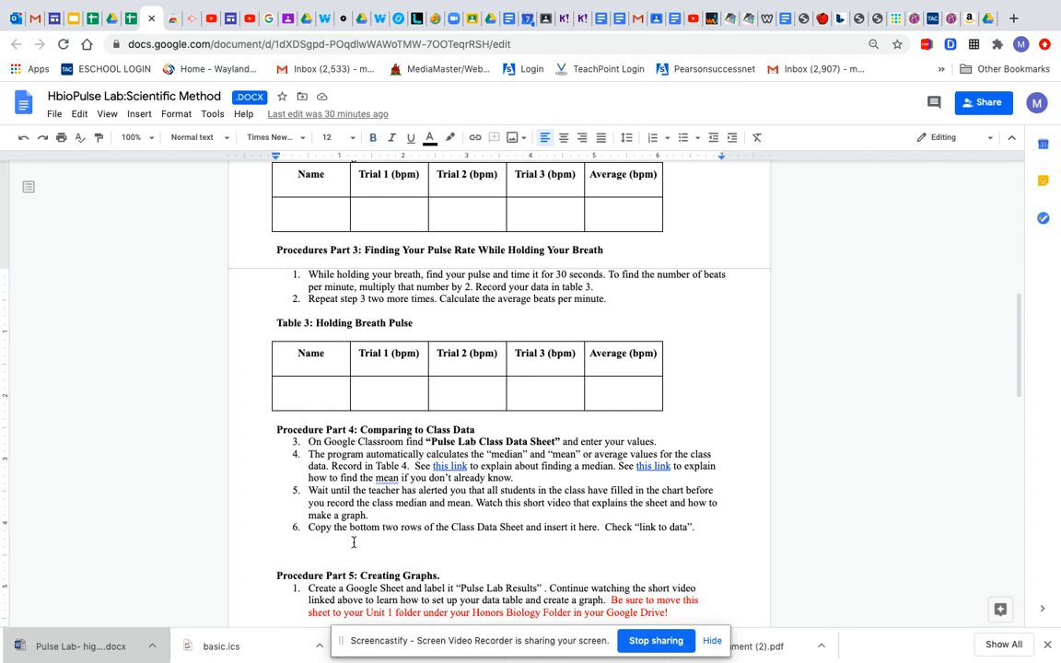
key(ctrl+v)
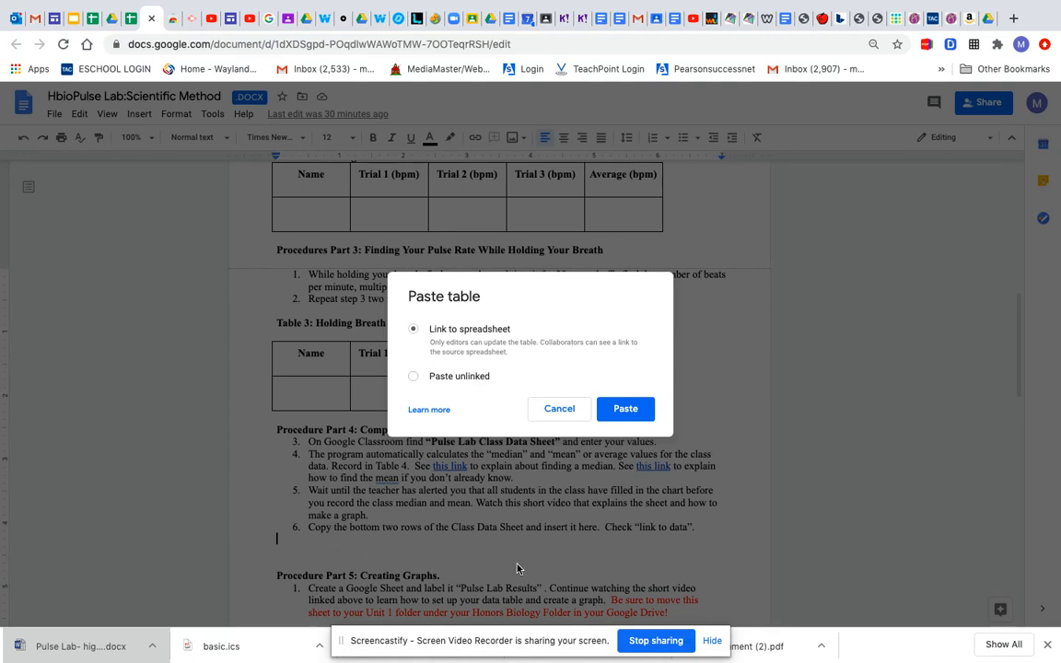
click(631, 410)
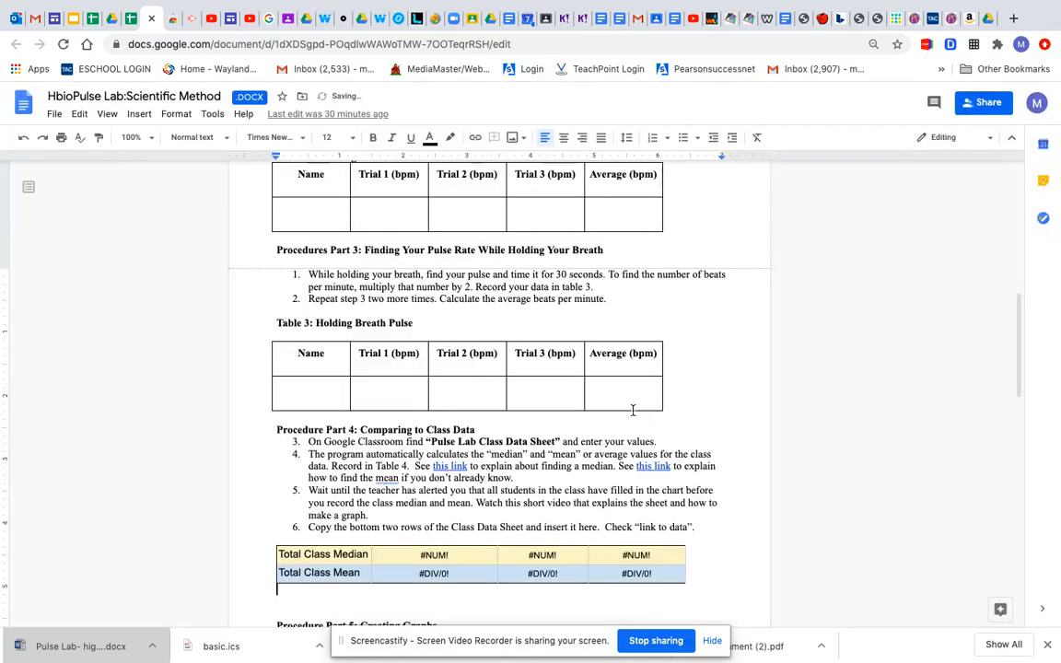
Step: Review the Part 5 graphing instructions and open the Demostration Fake Individual Student Data Sheet in the class spreadsheet
scroll(561, 585, down, 1)
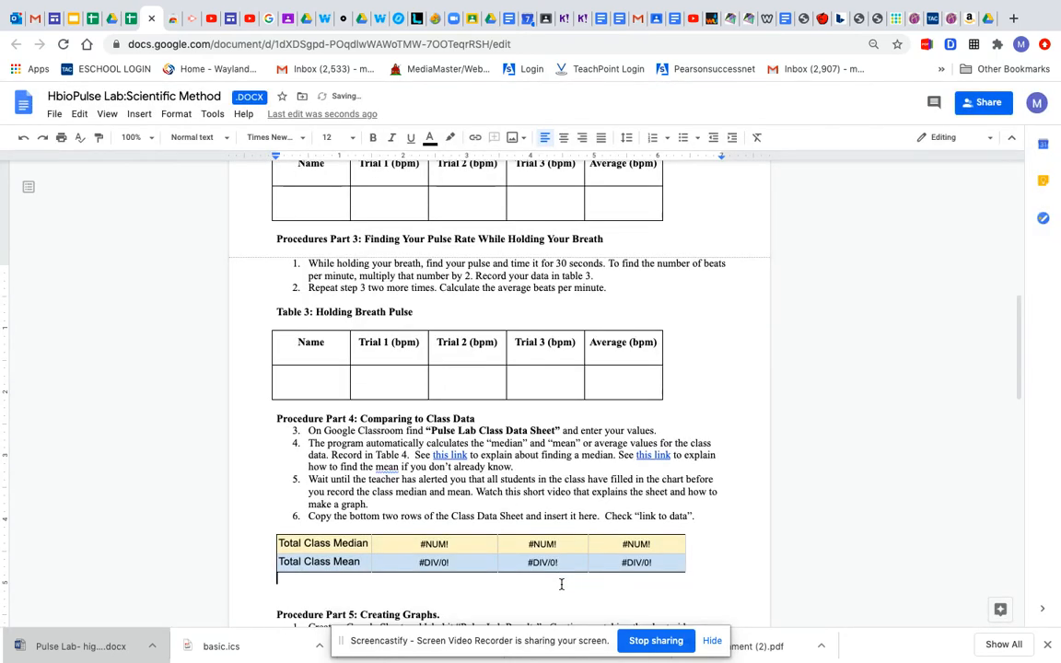
scroll(561, 584, down, 1)
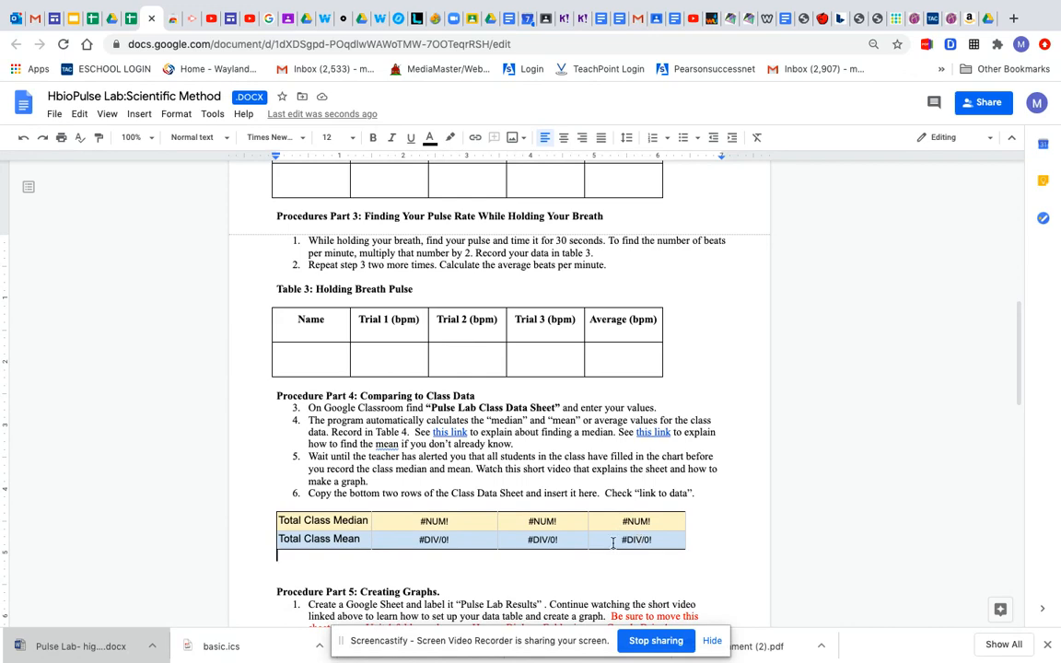
scroll(567, 549, down, 4)
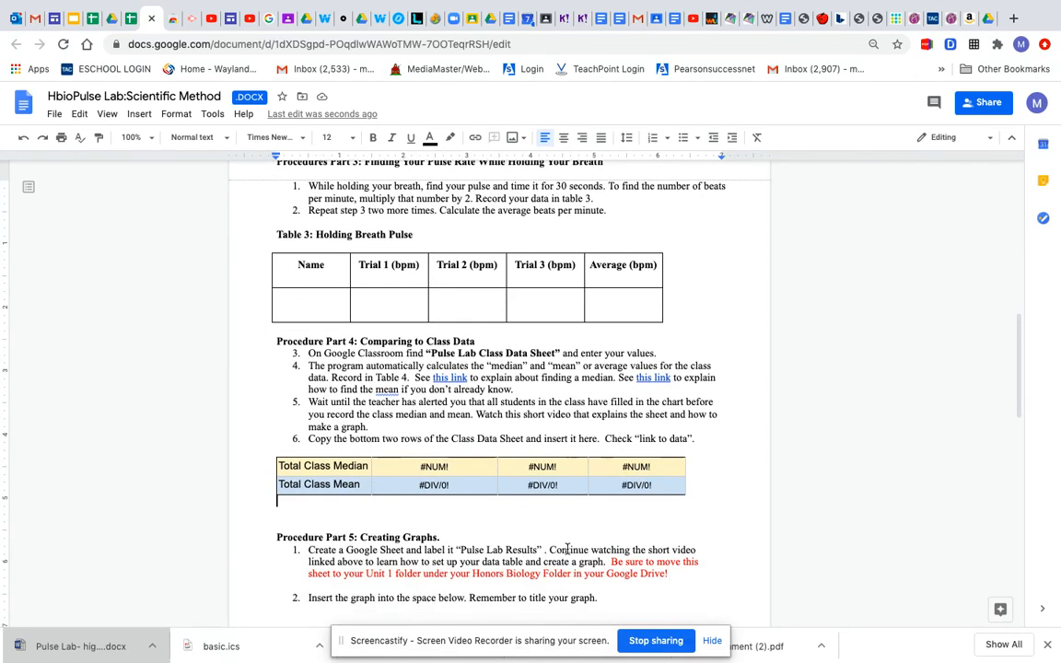
scroll(567, 549, down, 1)
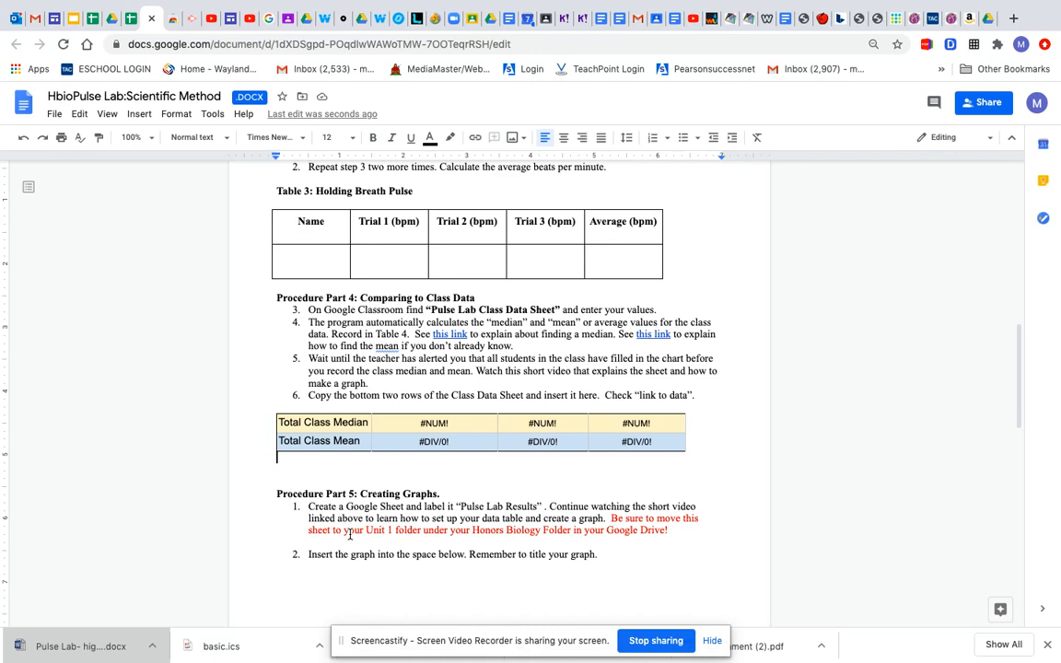
click(130, 27)
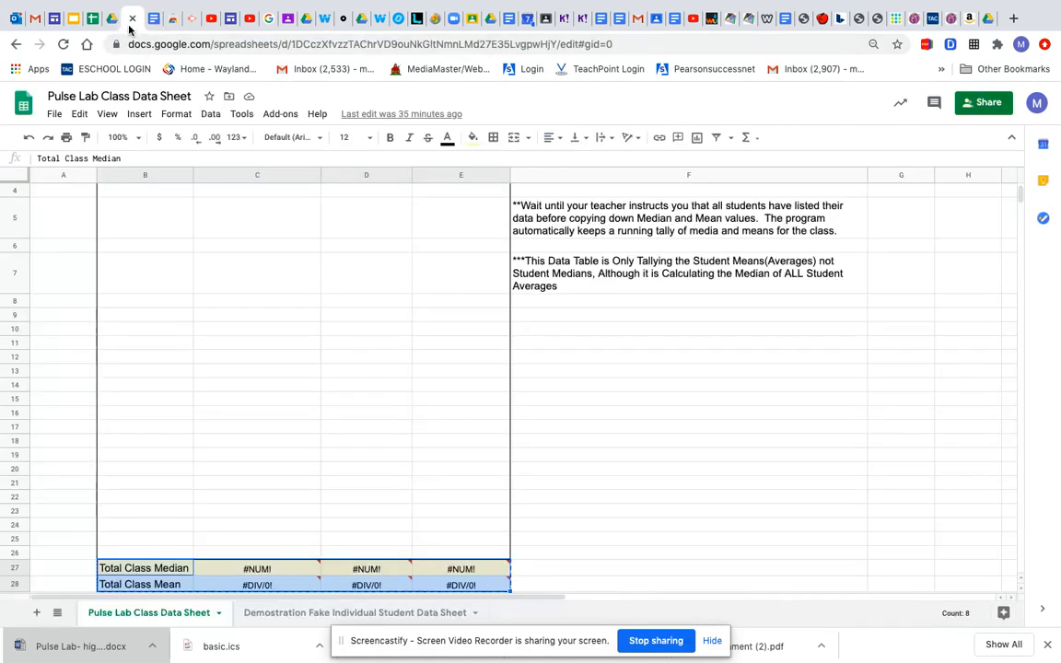
click(295, 613)
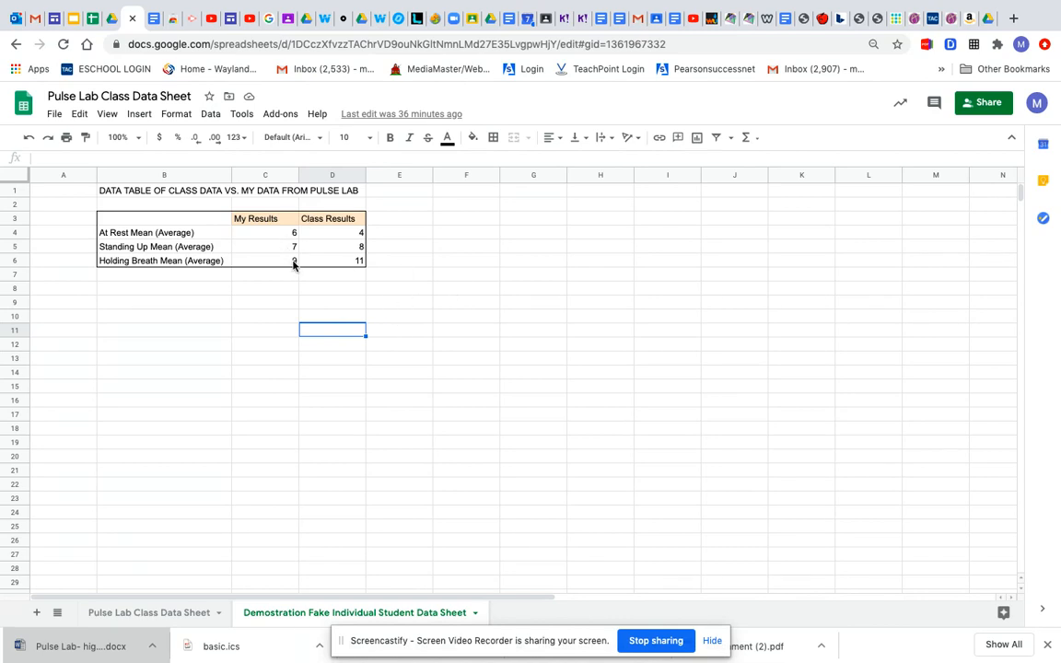
Step: Insert a chart from the my-results versus class-results data table in B3:D6
click(130, 221)
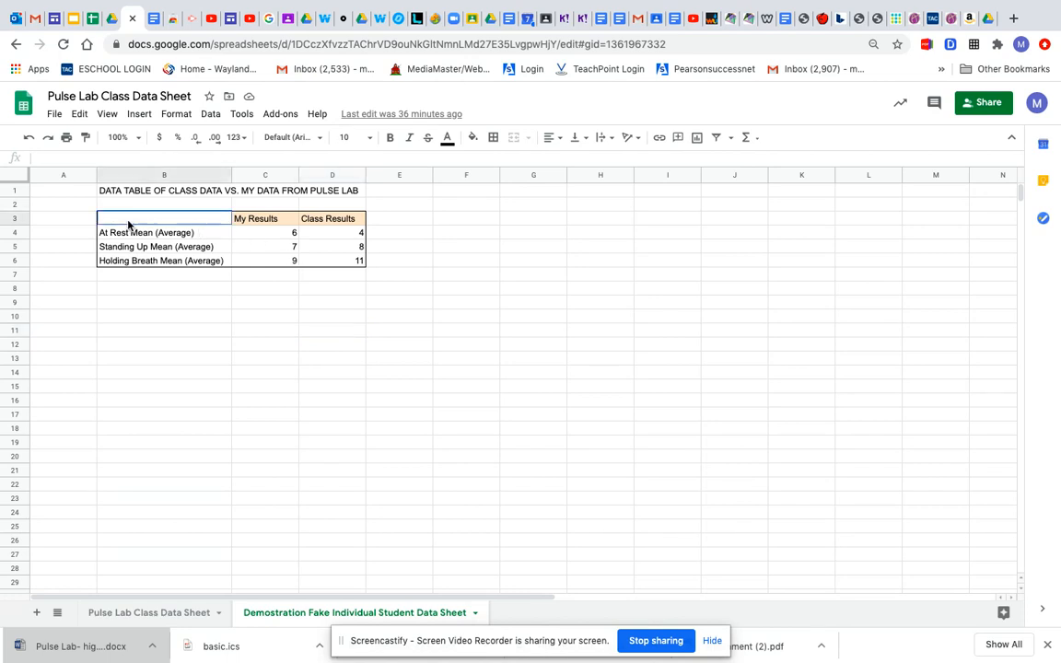
drag(221, 225, 355, 267)
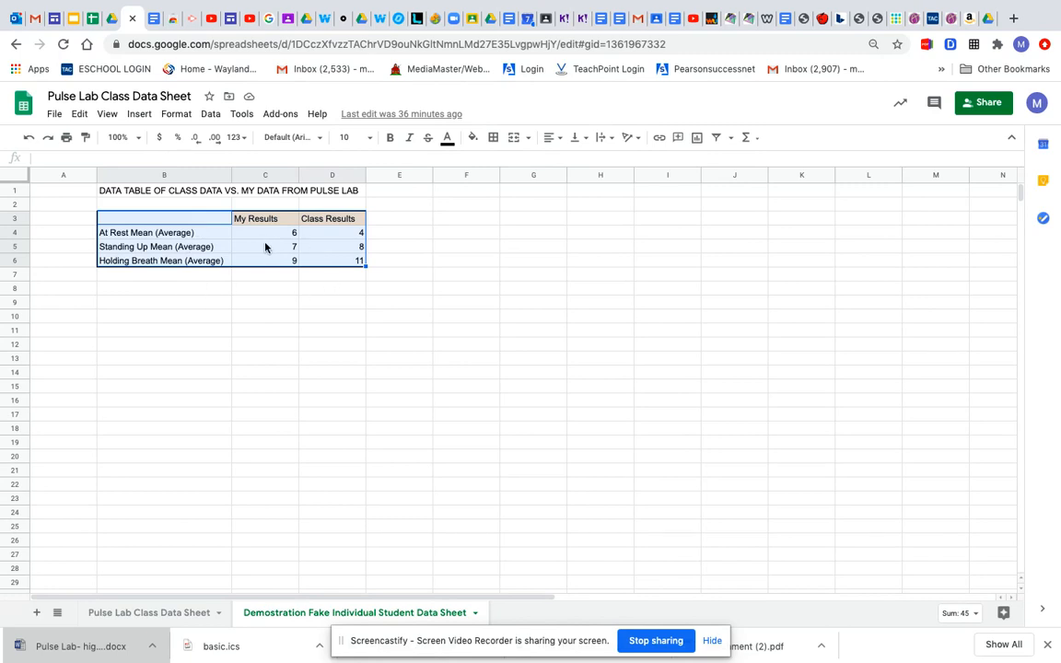
click(140, 114)
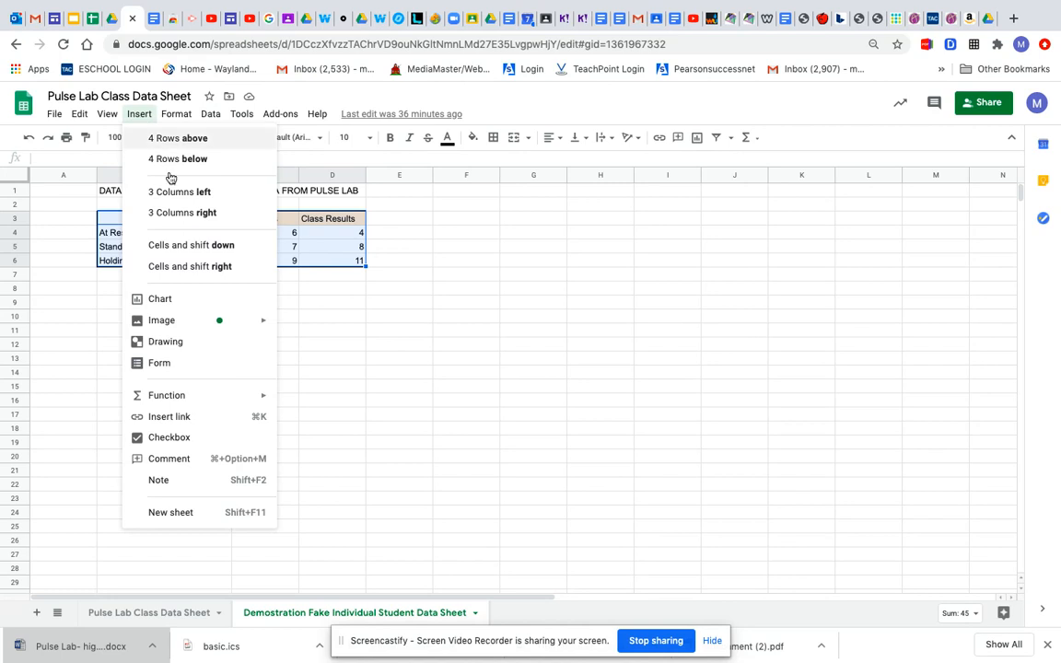
click(187, 307)
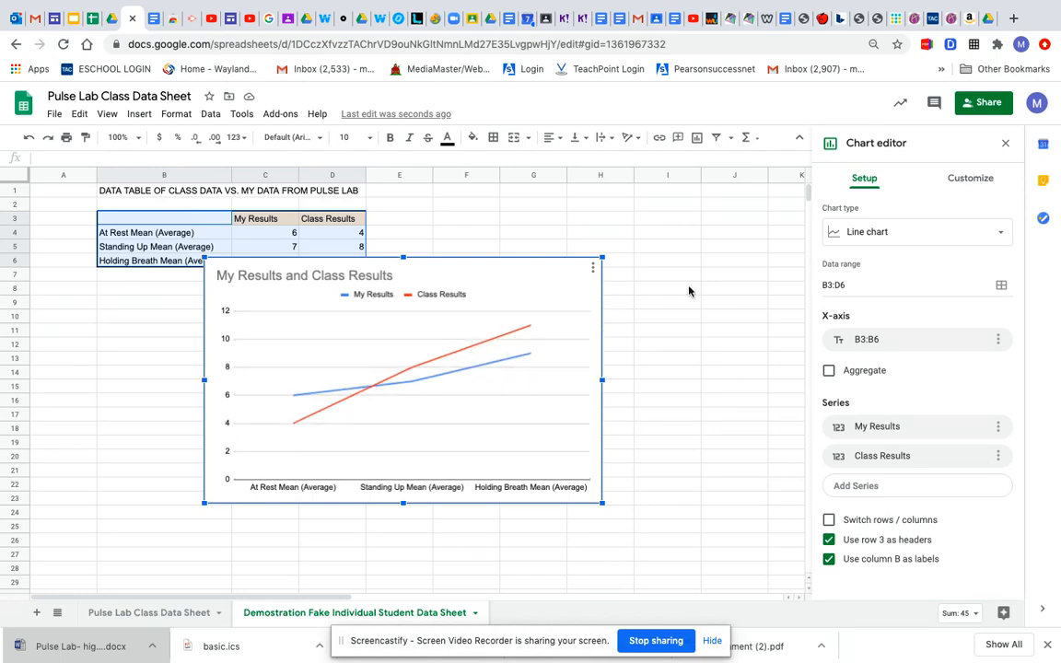
Step: Try the stacked column type for the chart, and settle on the plain Column chart
click(1005, 235)
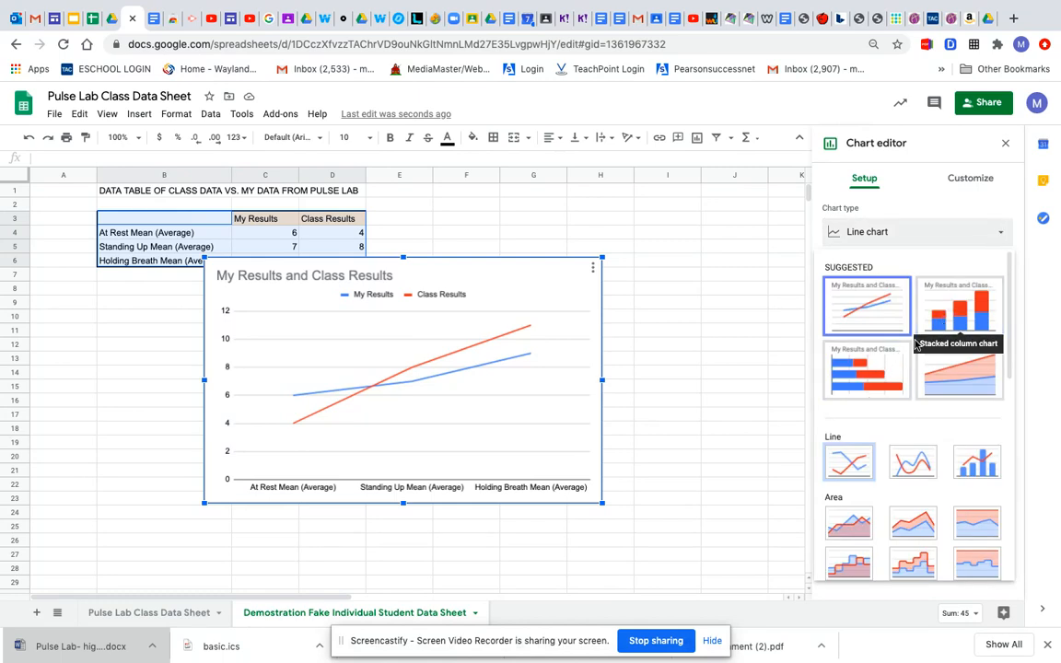
click(953, 322)
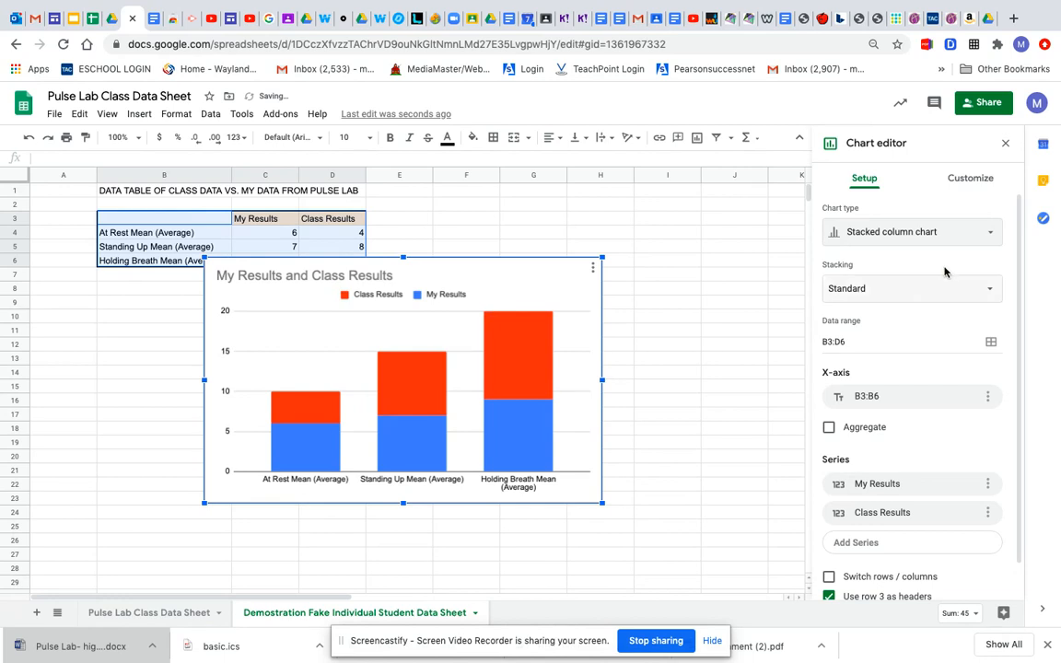
click(978, 236)
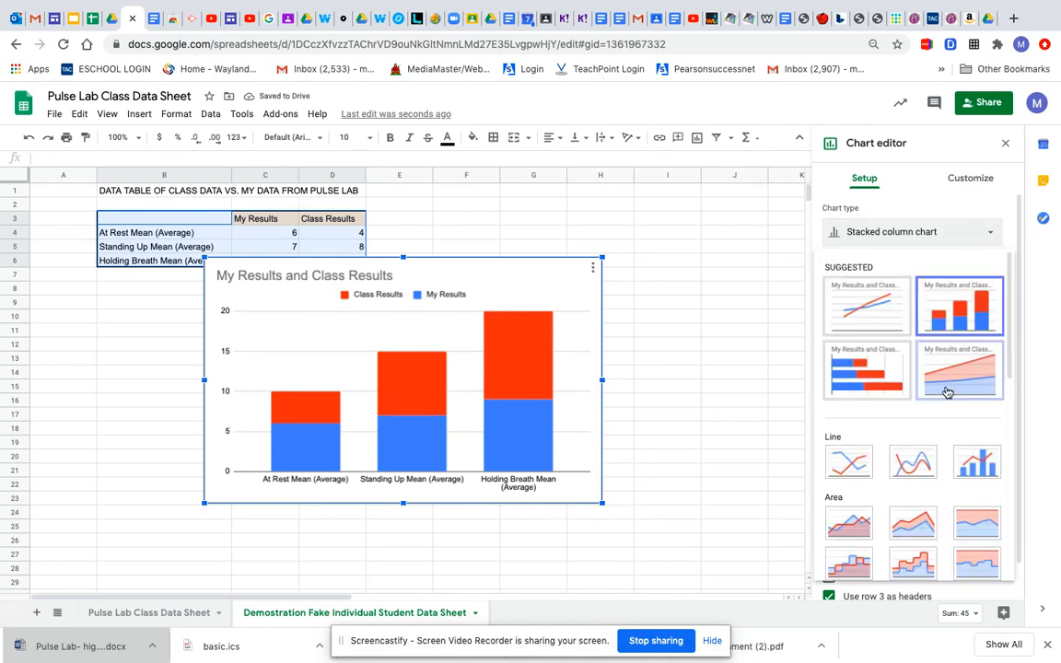
scroll(928, 445, down, 2)
scroll(931, 446, down, 2)
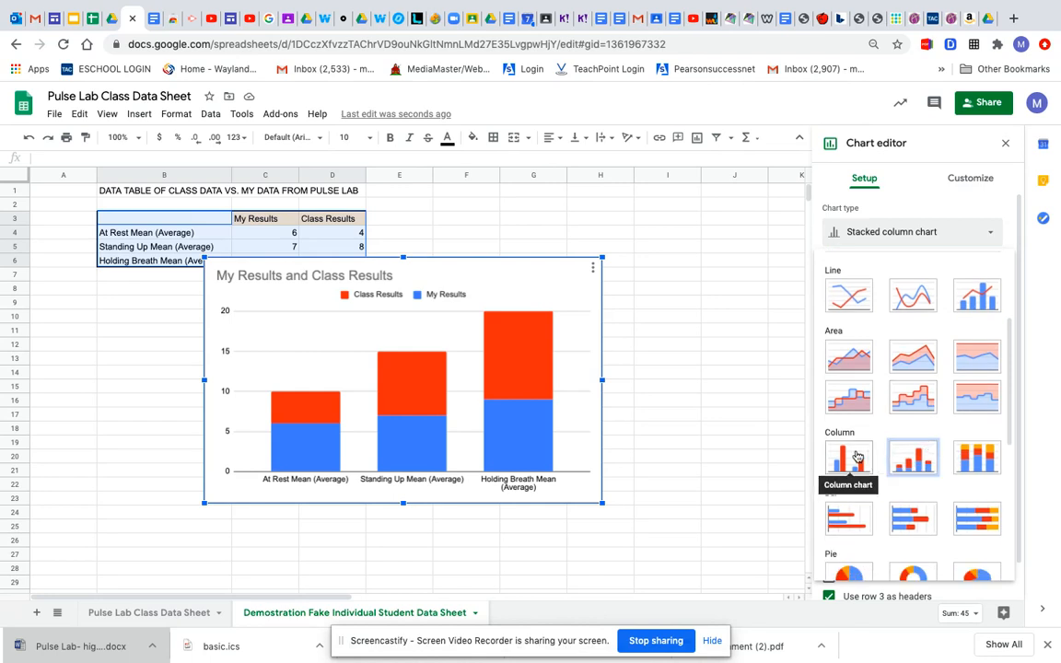
click(848, 457)
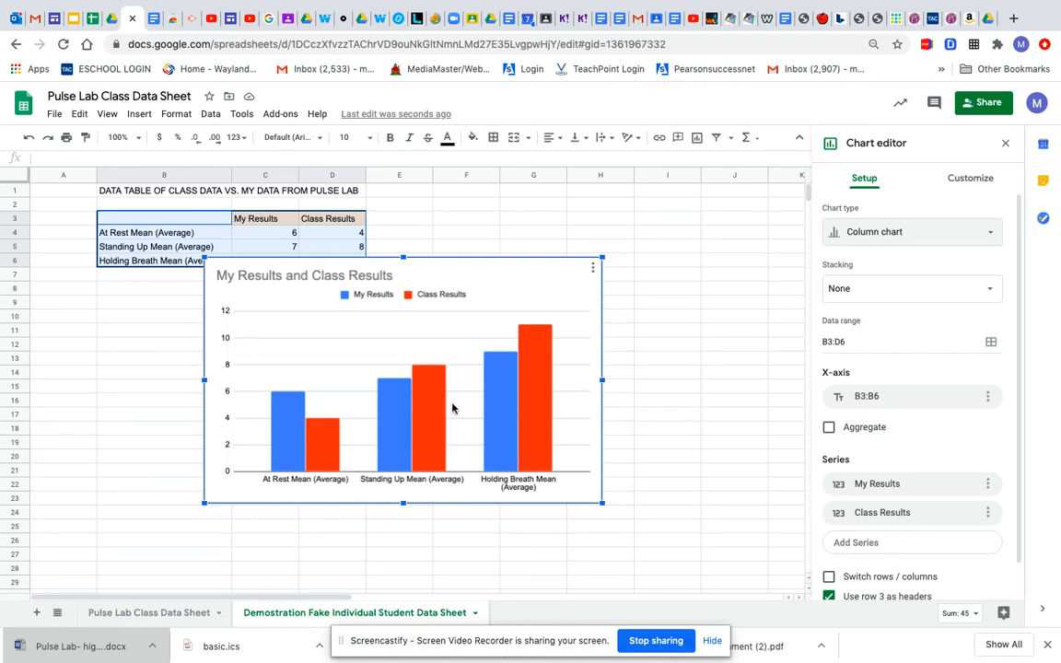
Step: Set the chart's vertical axis title to "lable"
click(968, 180)
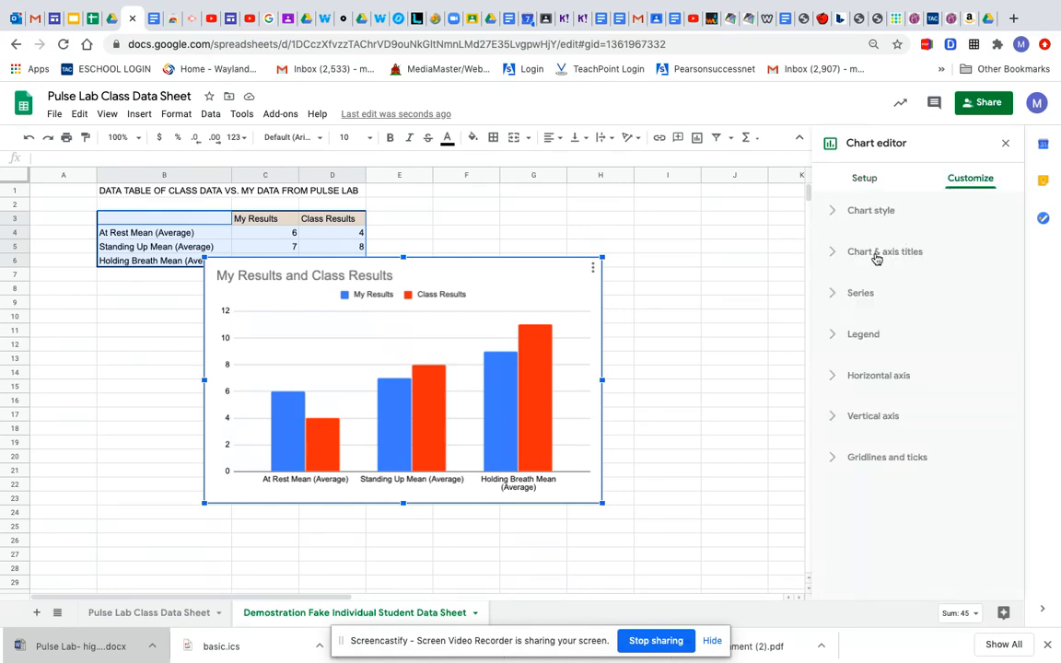
click(892, 254)
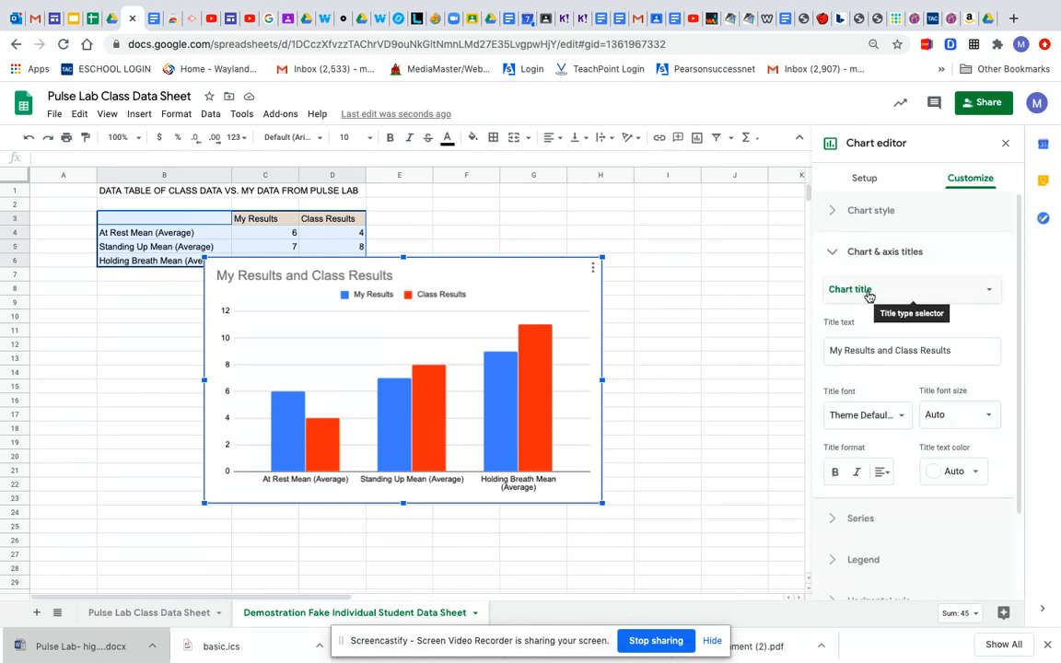
click(990, 293)
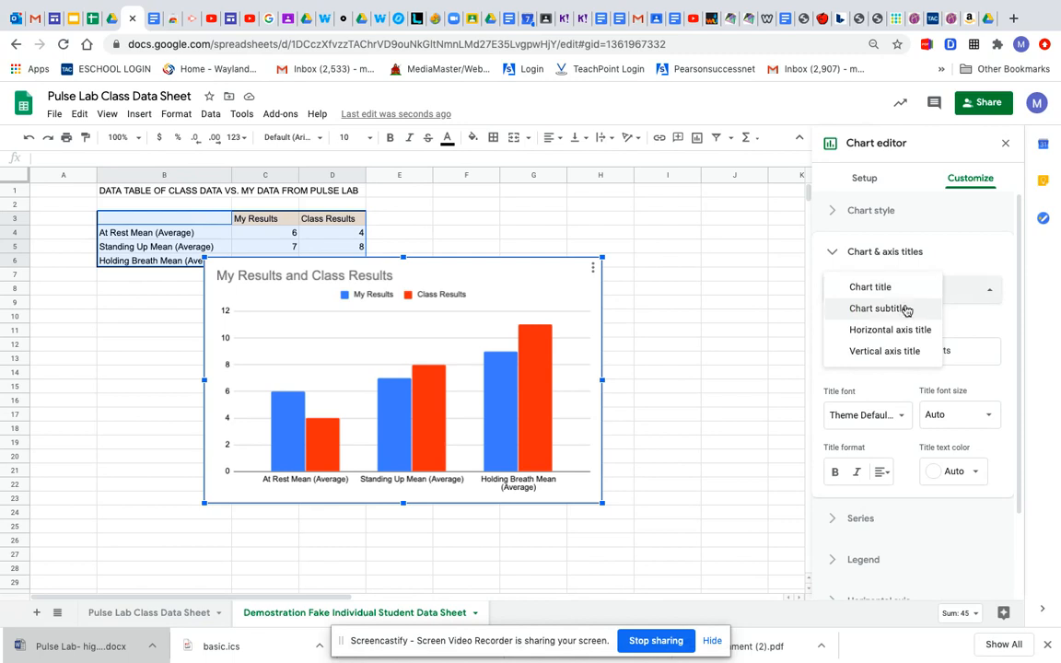
click(897, 350)
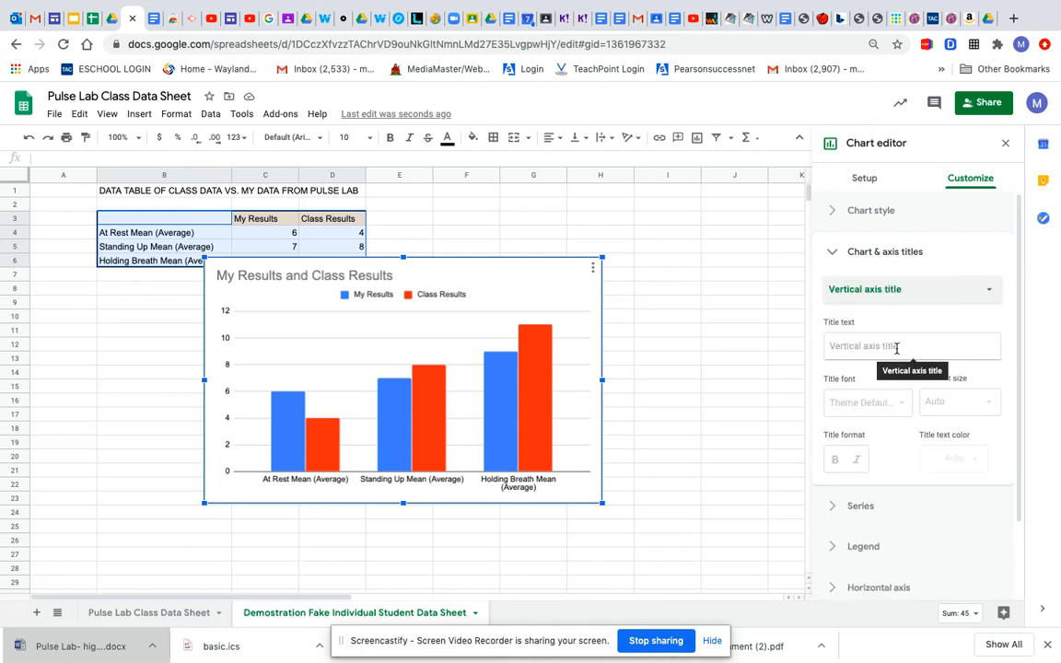
click(870, 347)
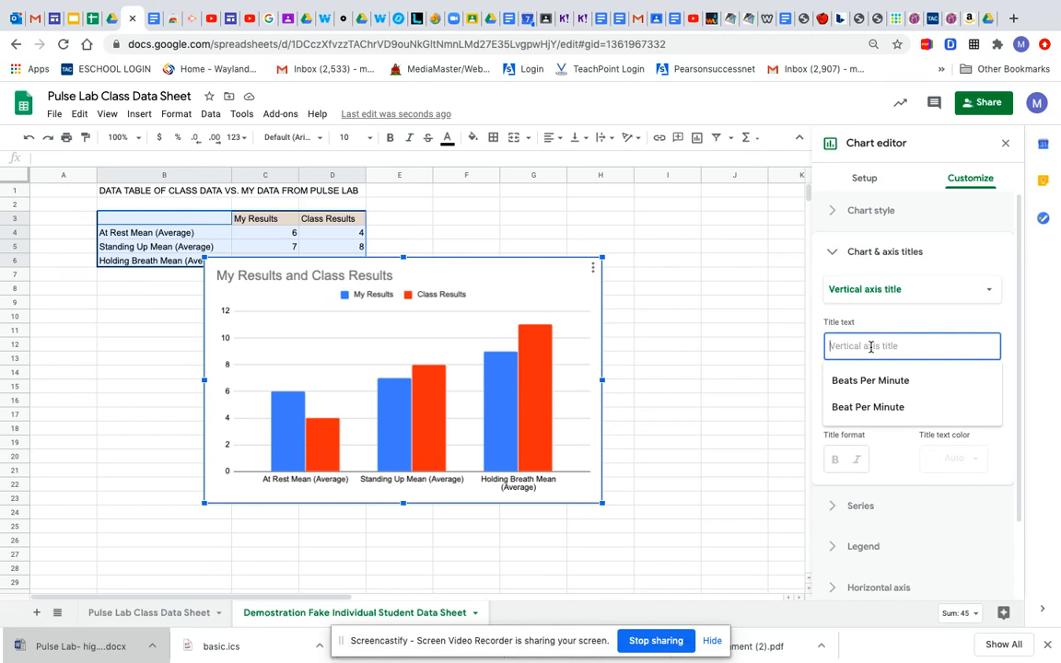
text(lab)
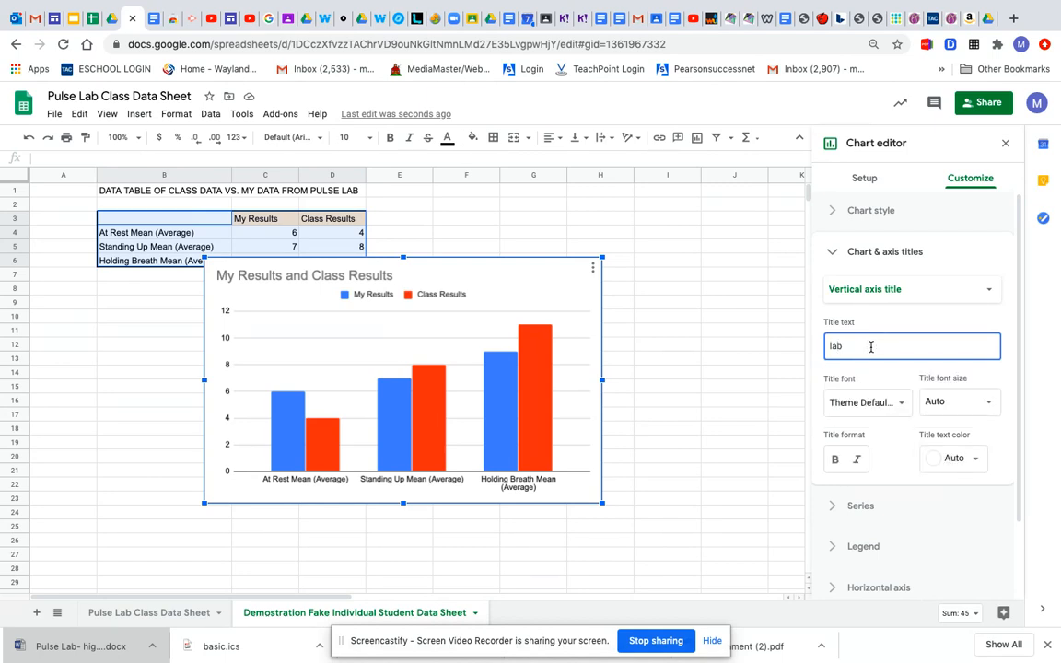
text(le)
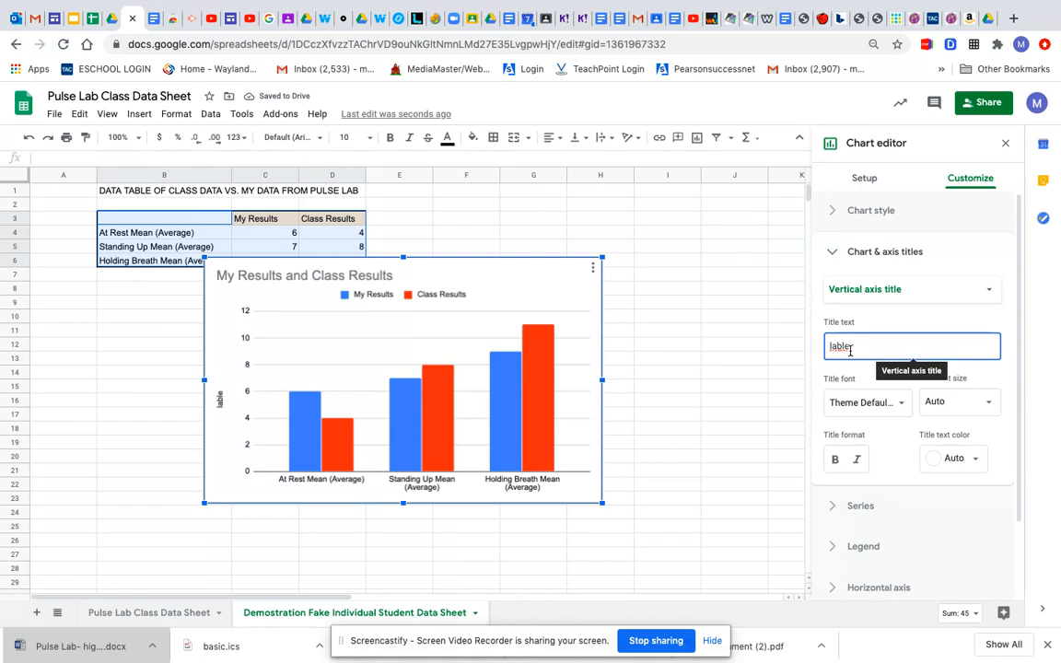
Step: Correct the chart's vertical axis title to "label" and look through the series formatting options
key(BackSpace)
key(BackSpace)
text(el)
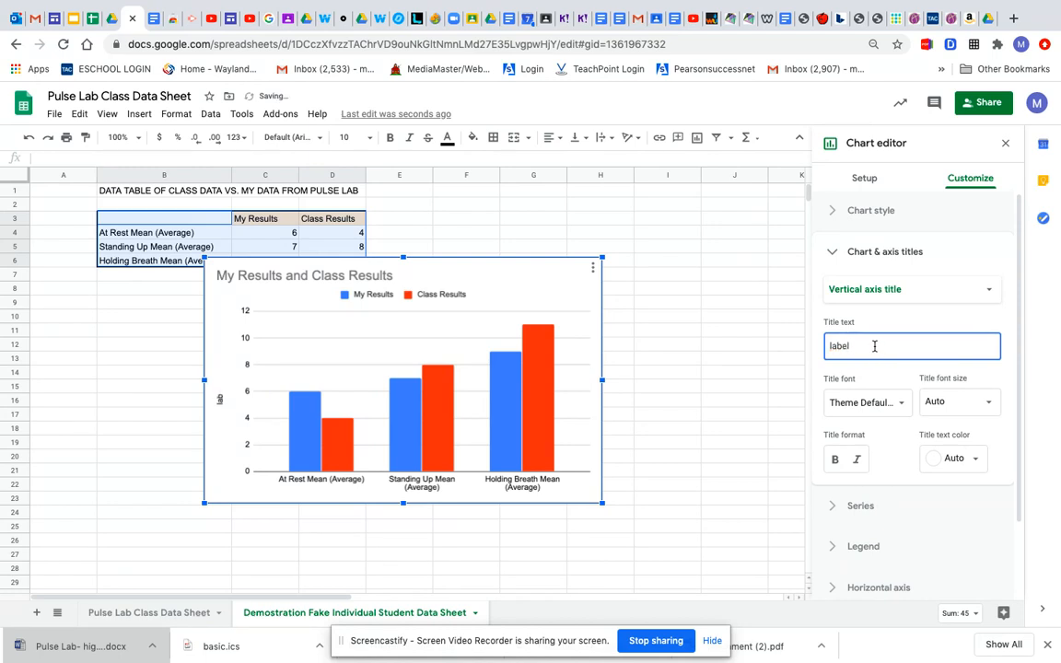
scroll(880, 414, down, 1)
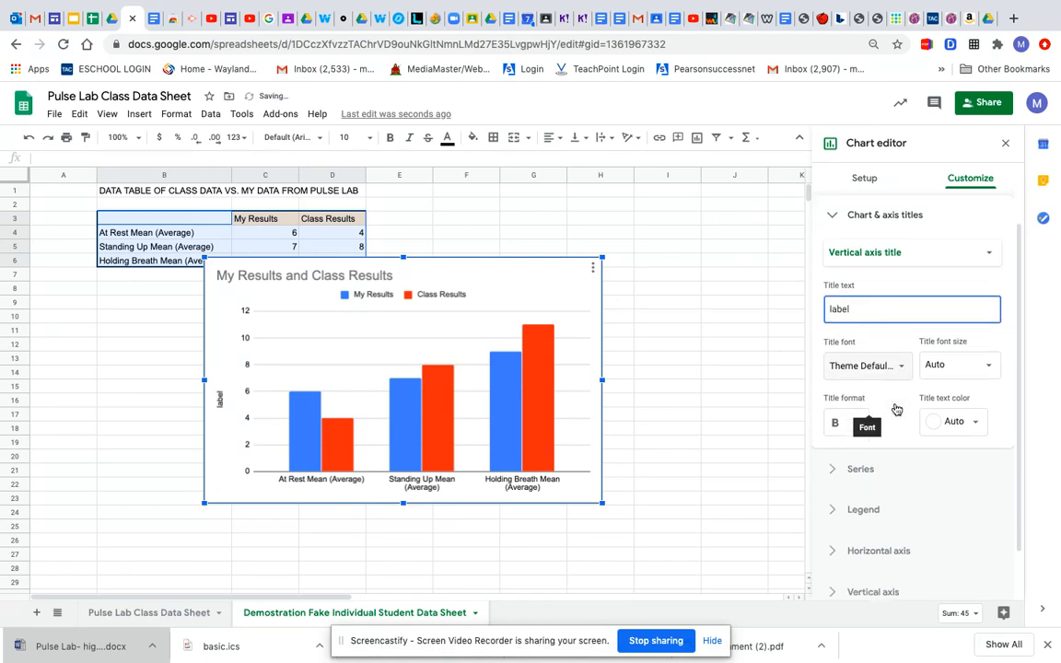
click(889, 479)
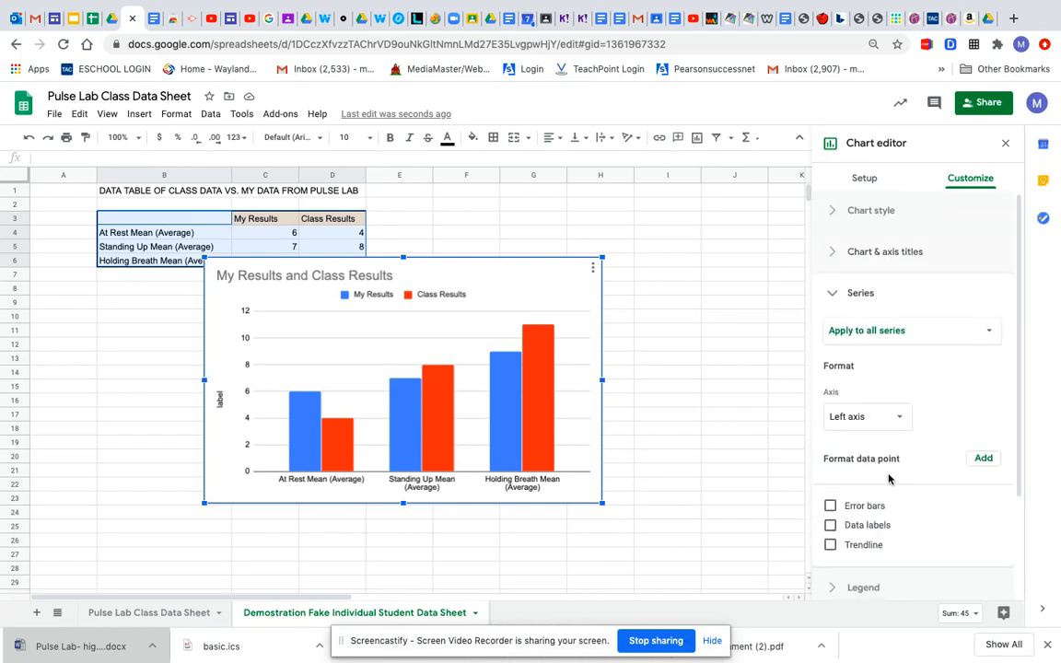
scroll(888, 514, down, 3)
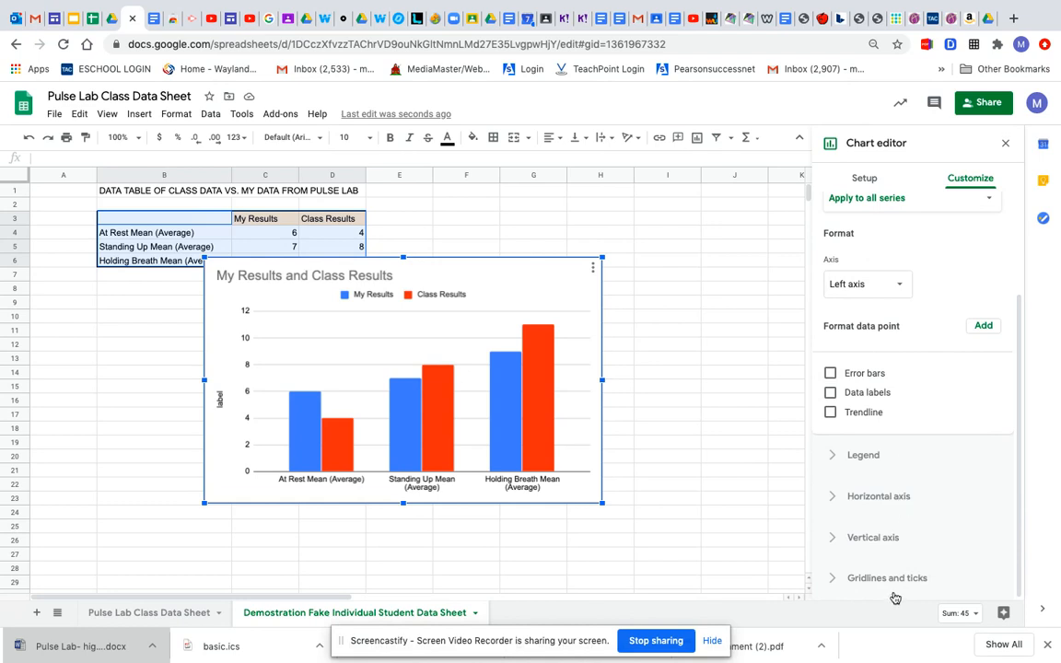
scroll(890, 419, up, 3)
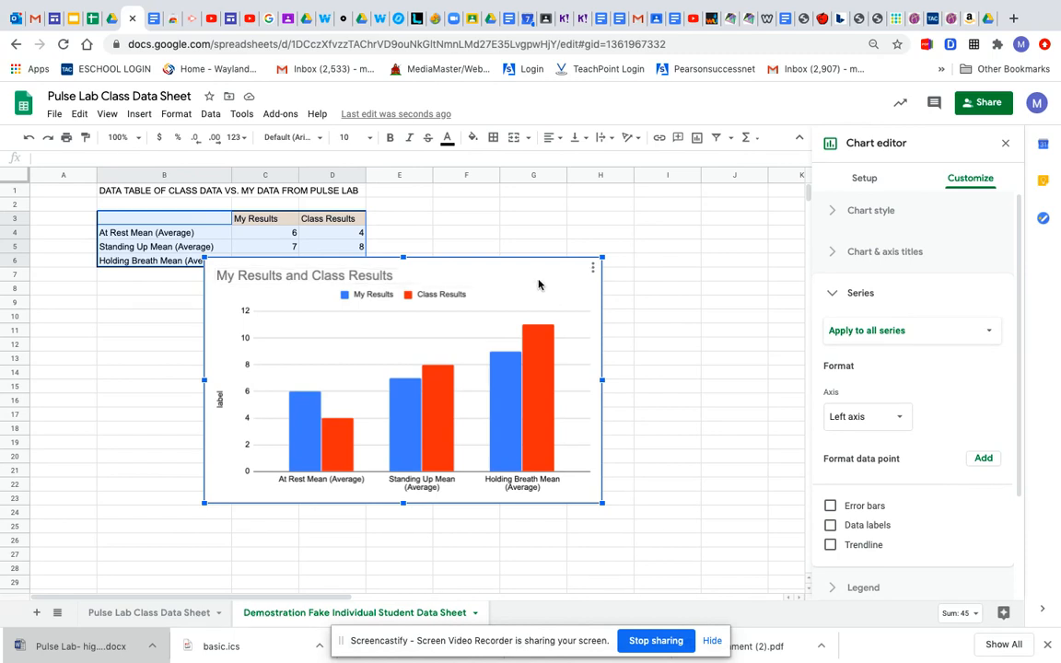
Step: Copy the chart and paste it, linked to the spreadsheet, below Part 5 item 2 in the HbioPulse Lab:Scientific Method document
click(593, 271)
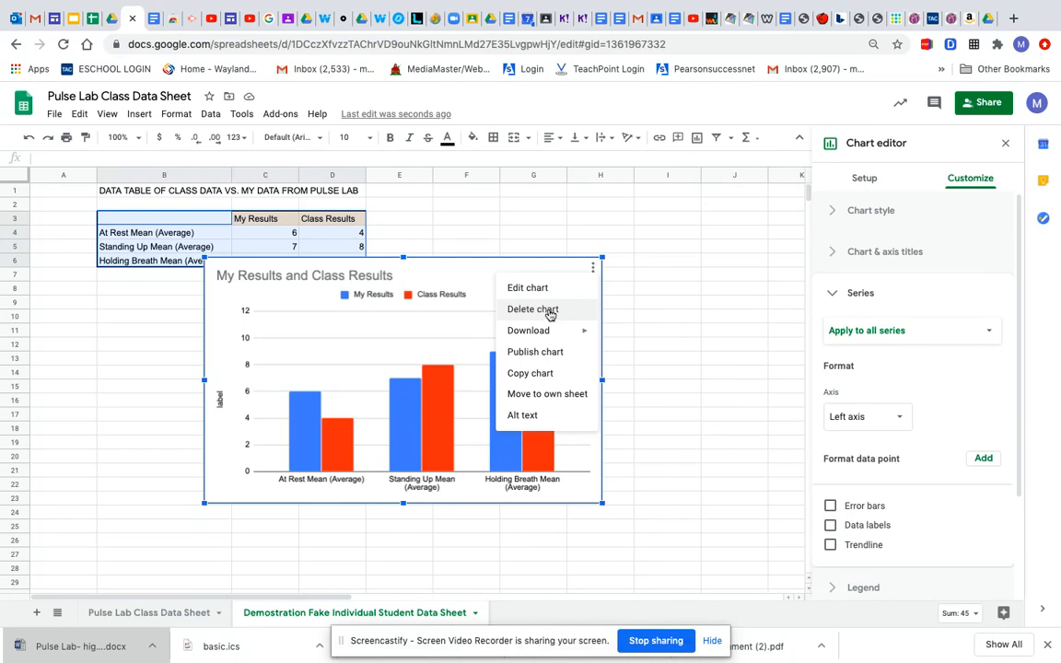
click(548, 374)
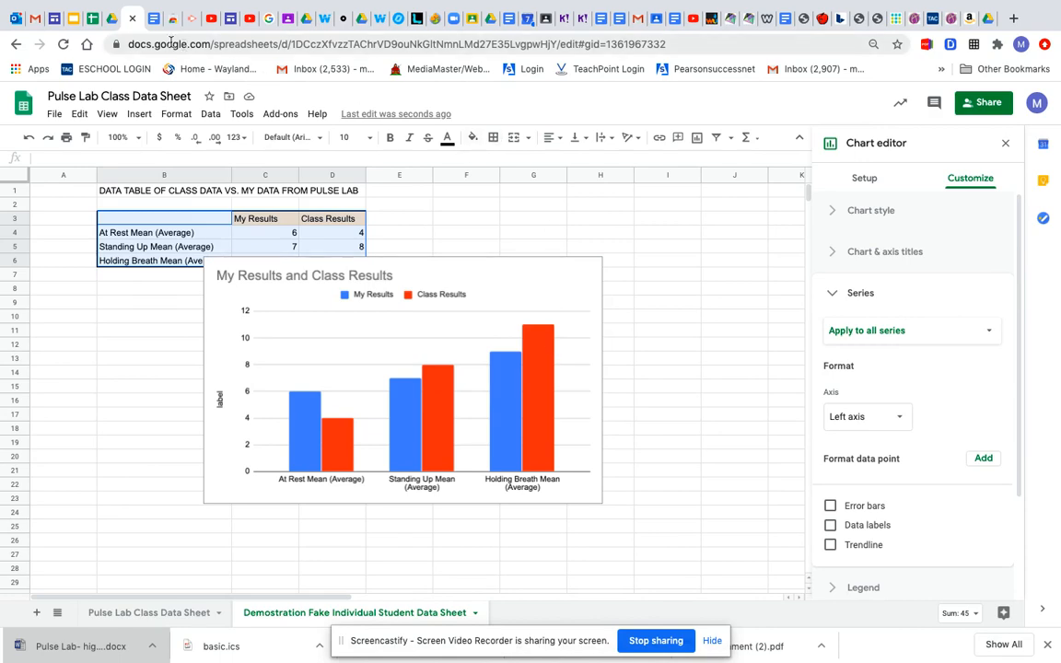
click(138, 24)
scroll(385, 440, down, 3)
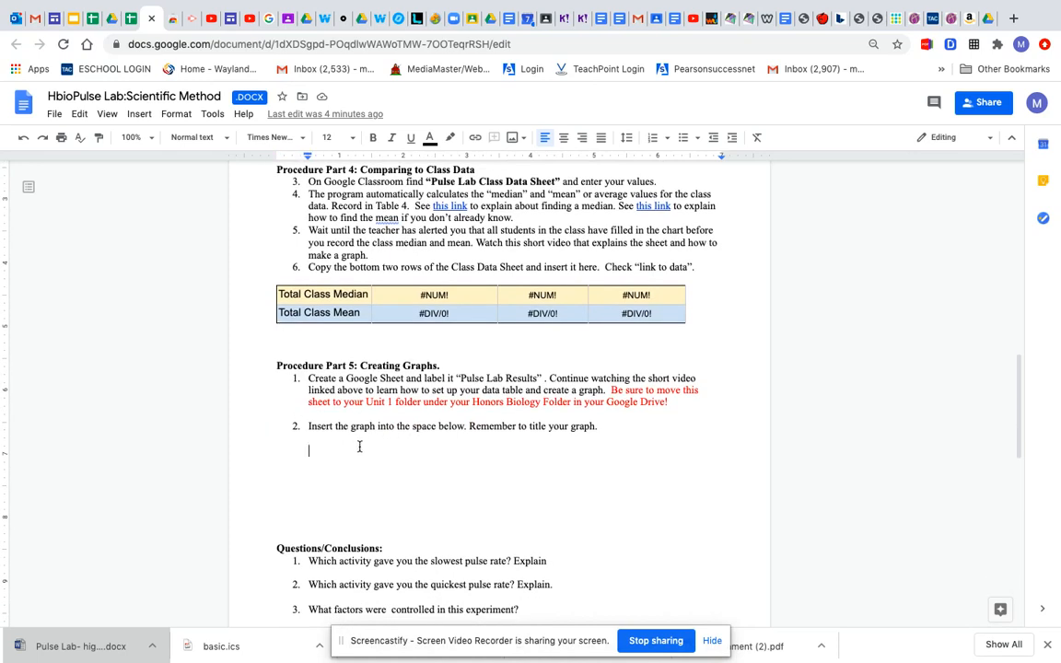
click(334, 446)
right_click(332, 450)
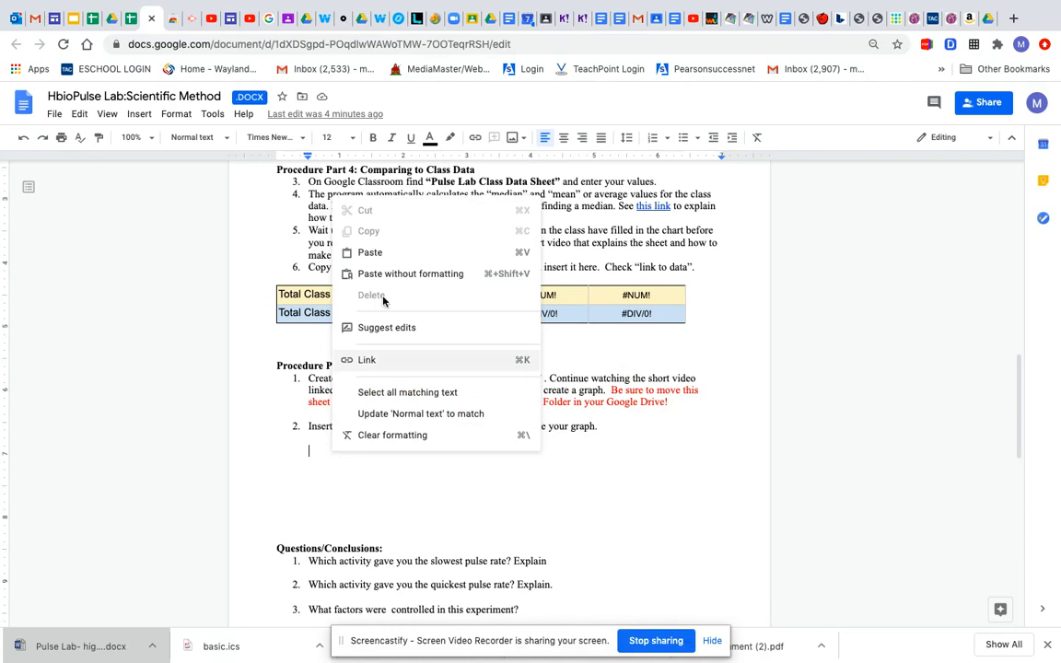
click(411, 254)
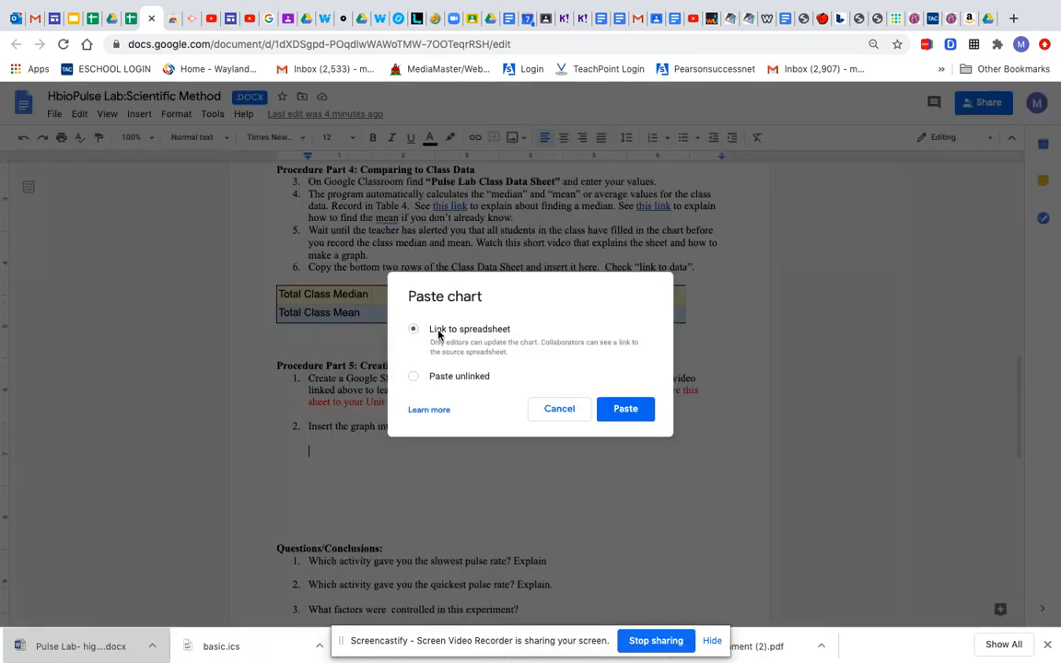
click(623, 411)
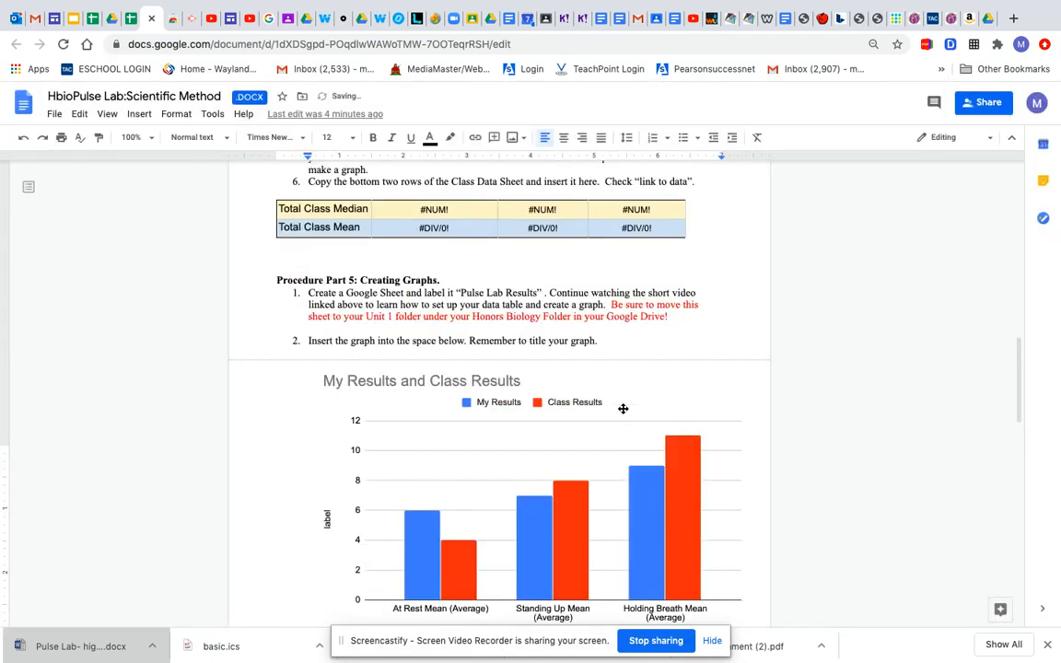
Step: Shrink the pasted chart proportionally to about the 6-inch ruler mark, and remove the extra blank lines above the Questions/Conclusions heading
click(484, 466)
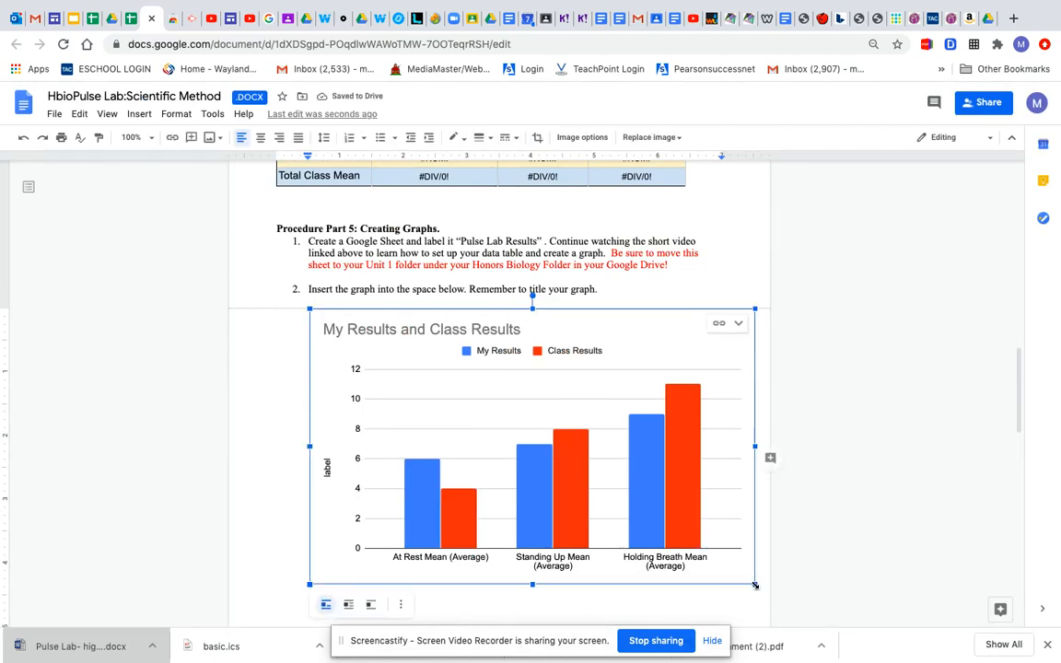
drag(754, 585, 656, 524)
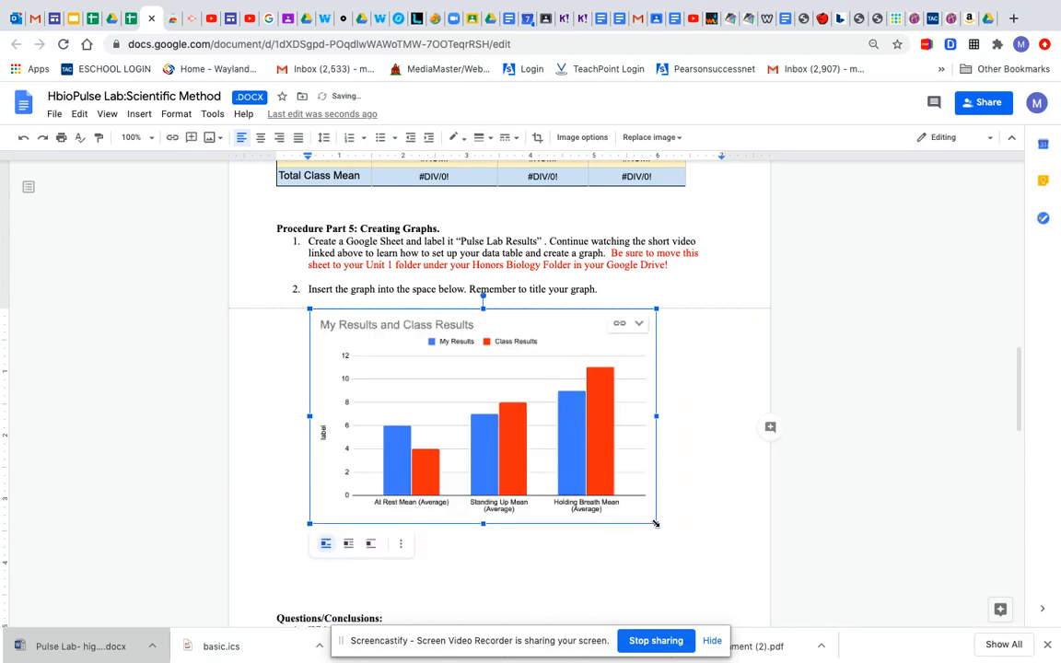
scroll(680, 526, down, 3)
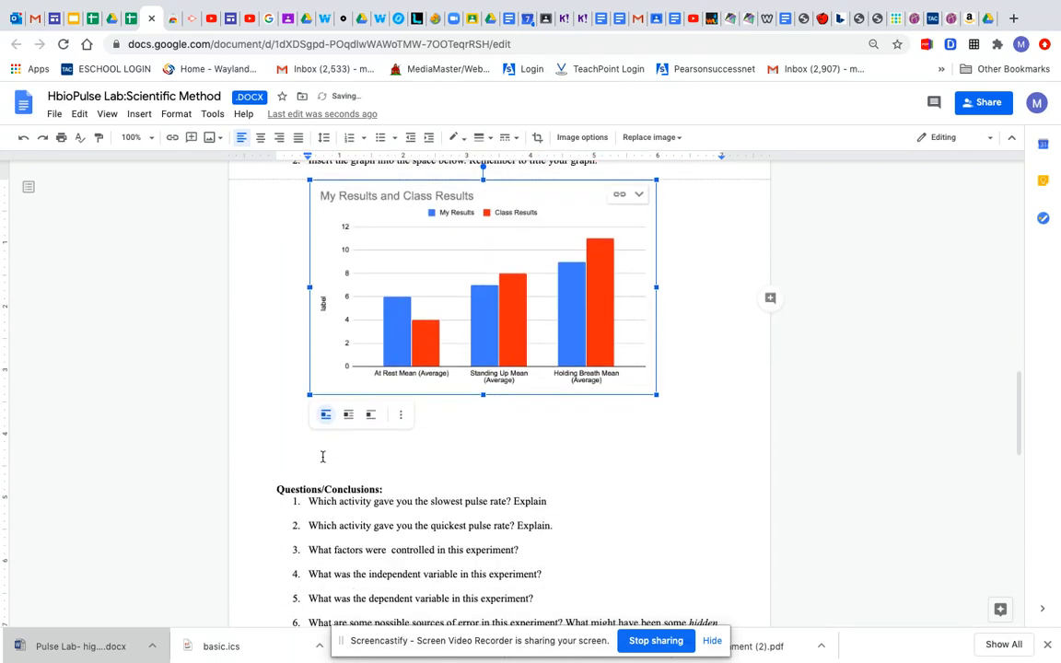
click(316, 472)
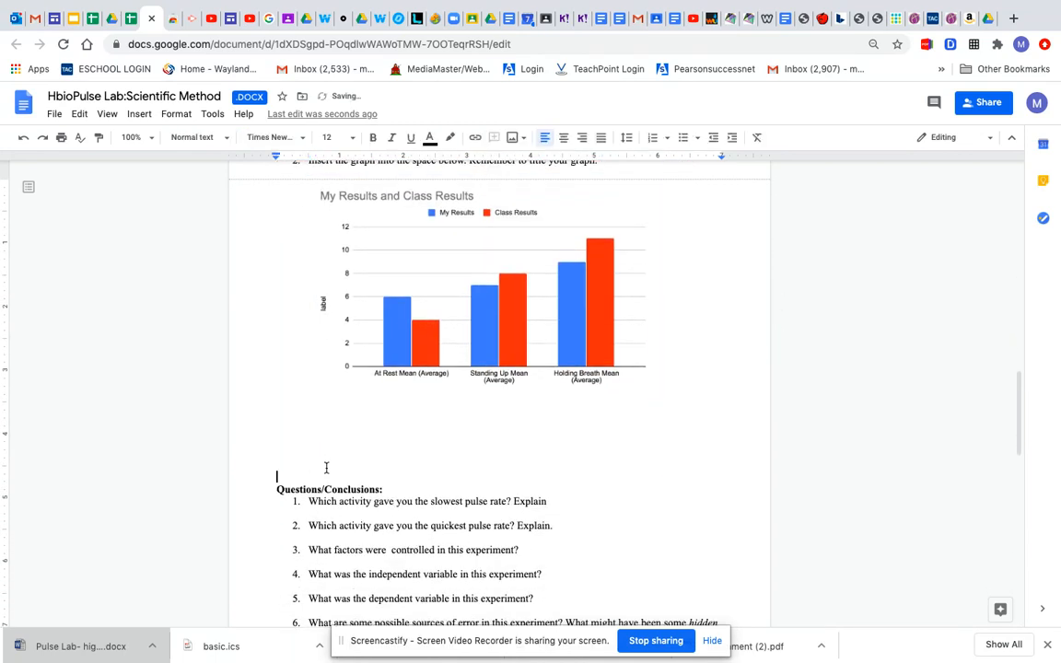
key(BackSpace)
key(BackSpace)
key(BackSpace)
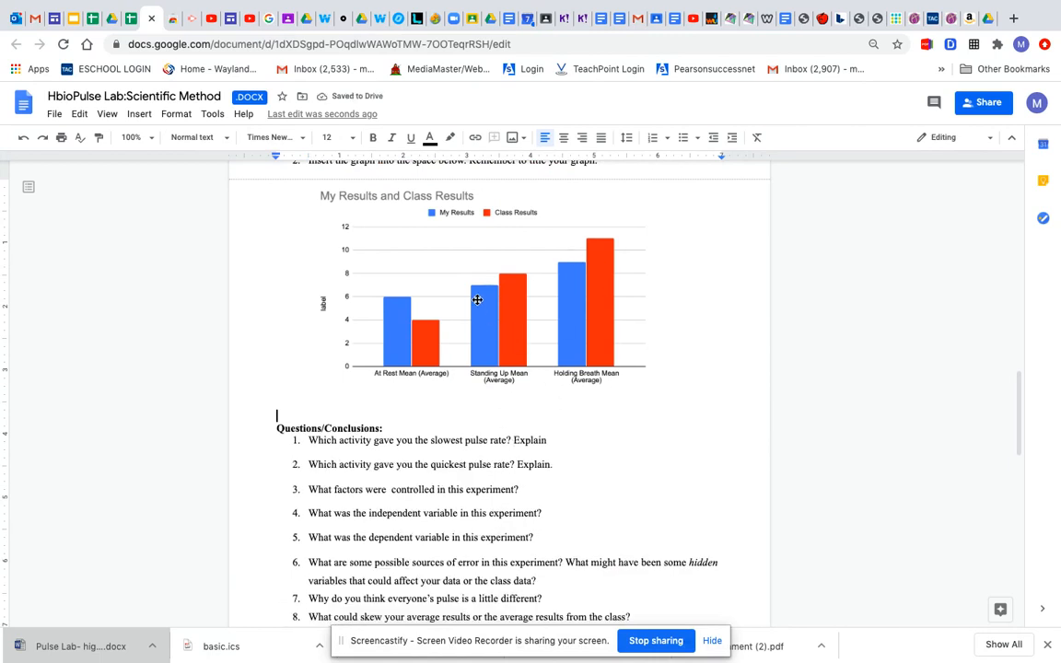
Step: Review the Questions/Conclusions list from question 1 to question 11, placing the cursor after question 1 where its answer goes
scroll(495, 460, down, 3)
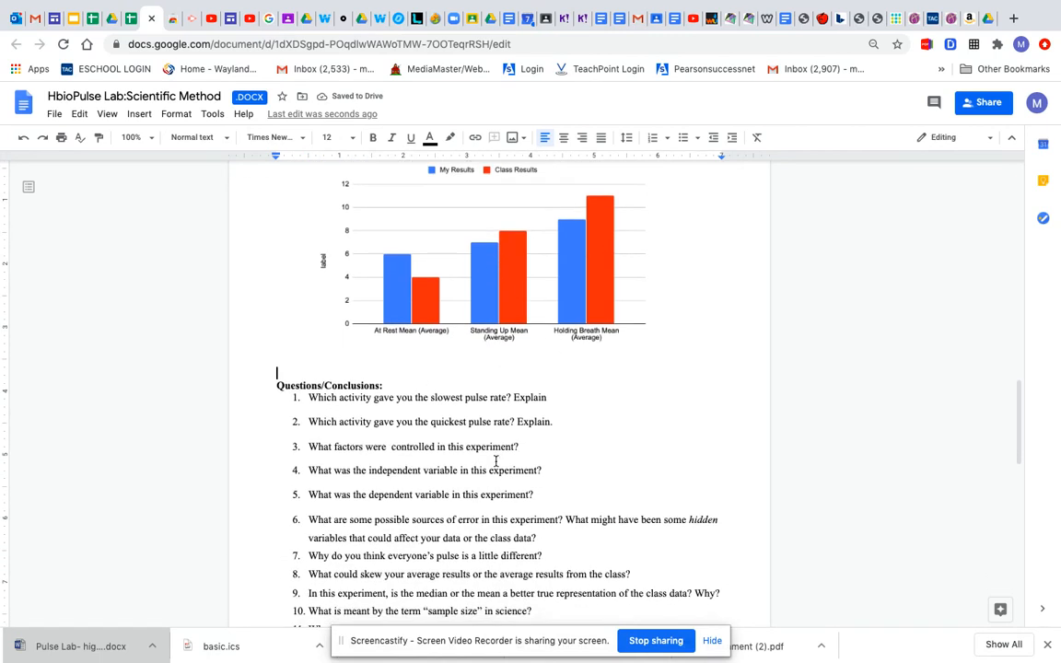
scroll(495, 460, up, 1)
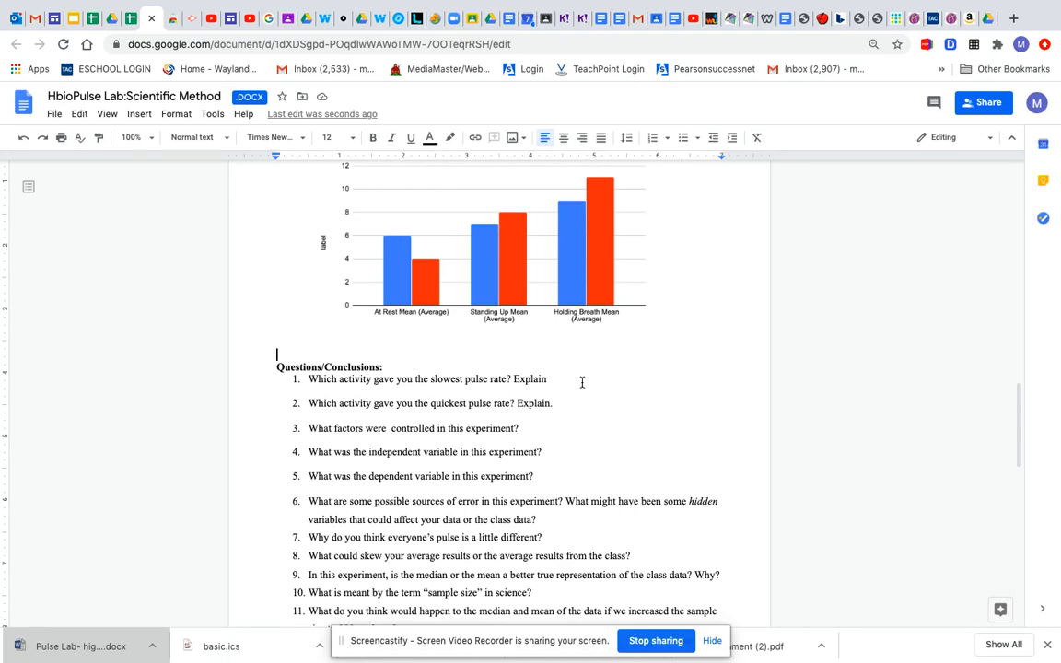
click(548, 379)
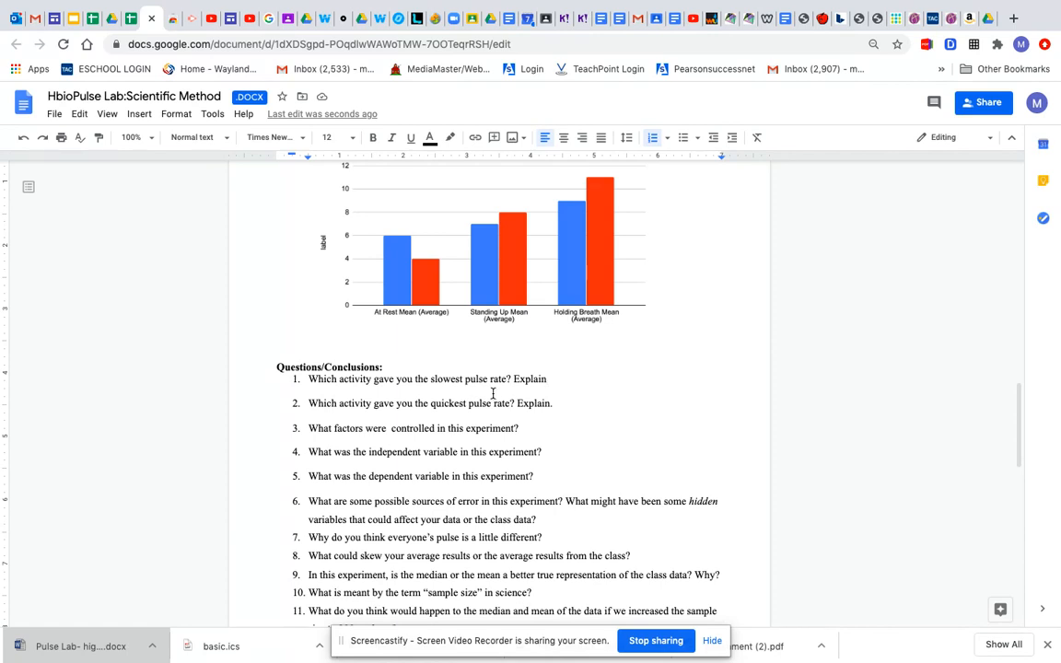
scroll(482, 468, down, 3)
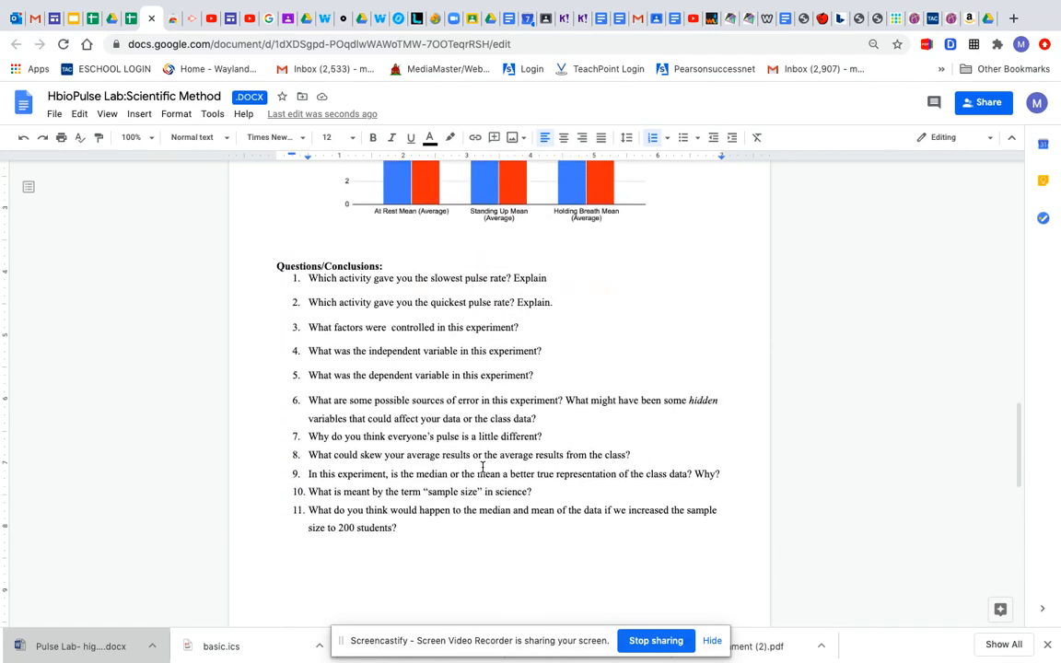